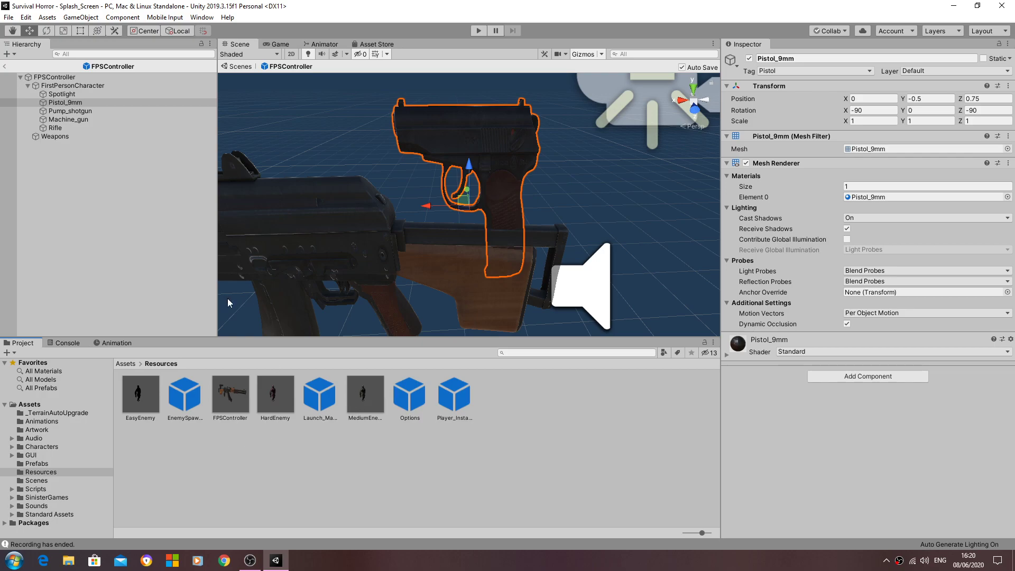
- Open the FPSController prefab from the Resources folder for editing and select its Pistol_9mm object
click(234, 410)
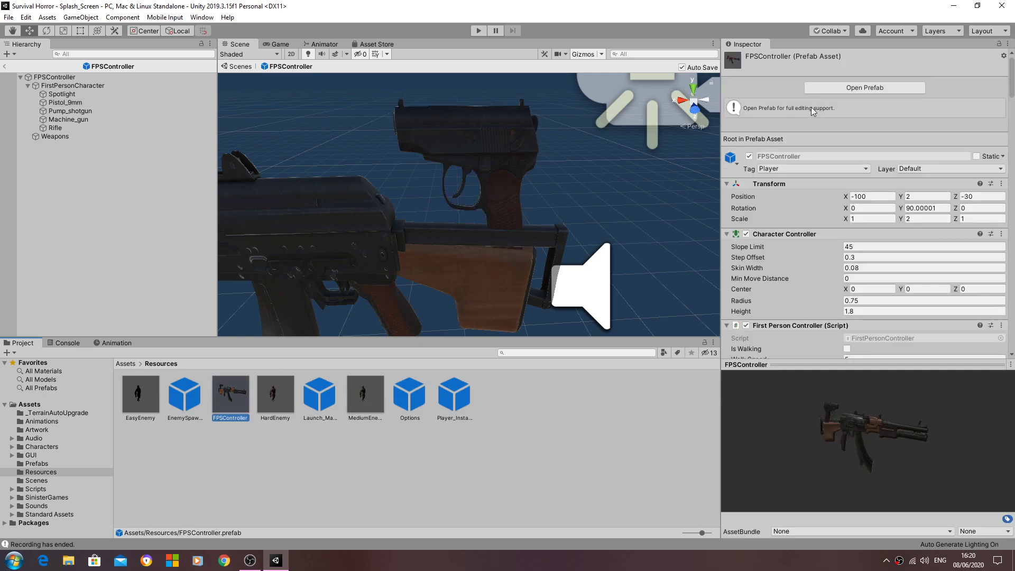
click(826, 90)
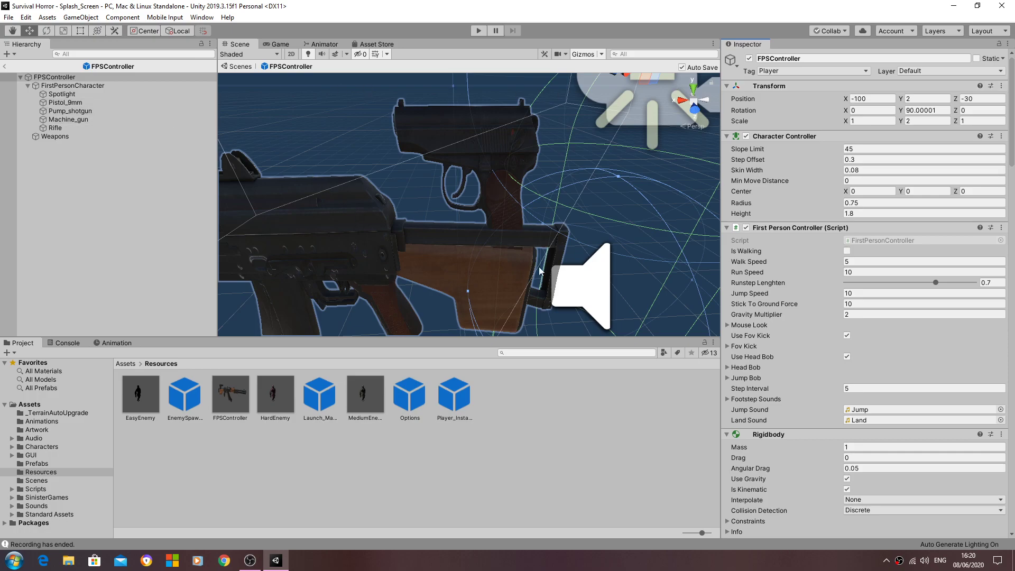
click(80, 103)
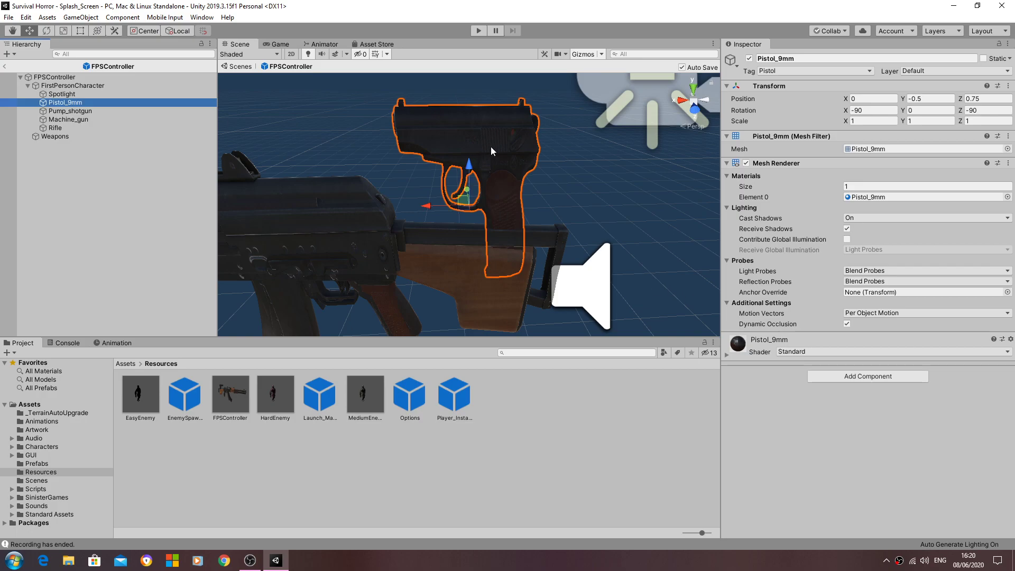
- Add an Animation component to Pistol_9mm and set its Animations size to 1
click(861, 377)
click(849, 413)
click(865, 373)
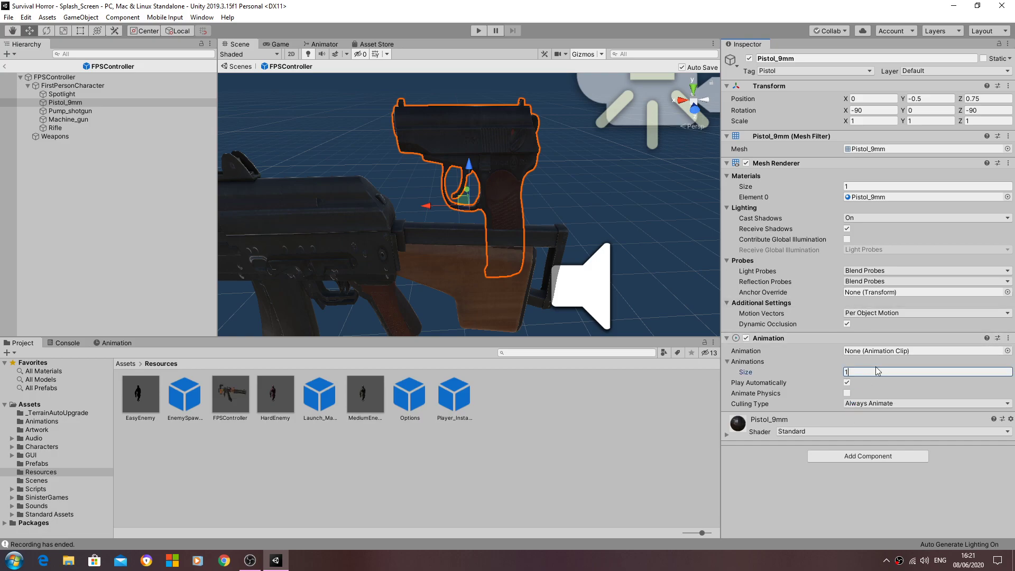
text(1)
key(Return)
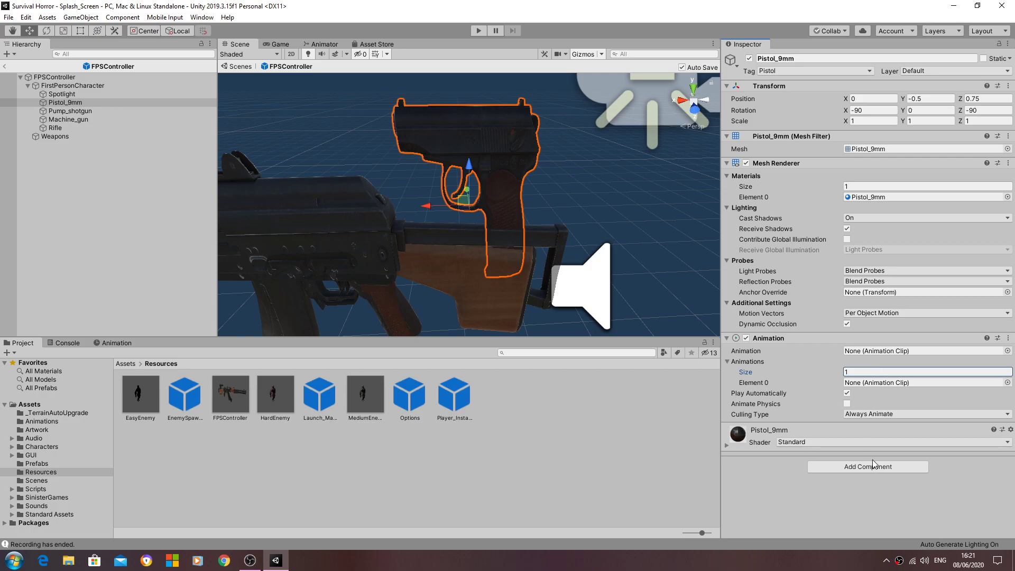
- Add the P Anim script component to Pistol_9mm
click(37, 489)
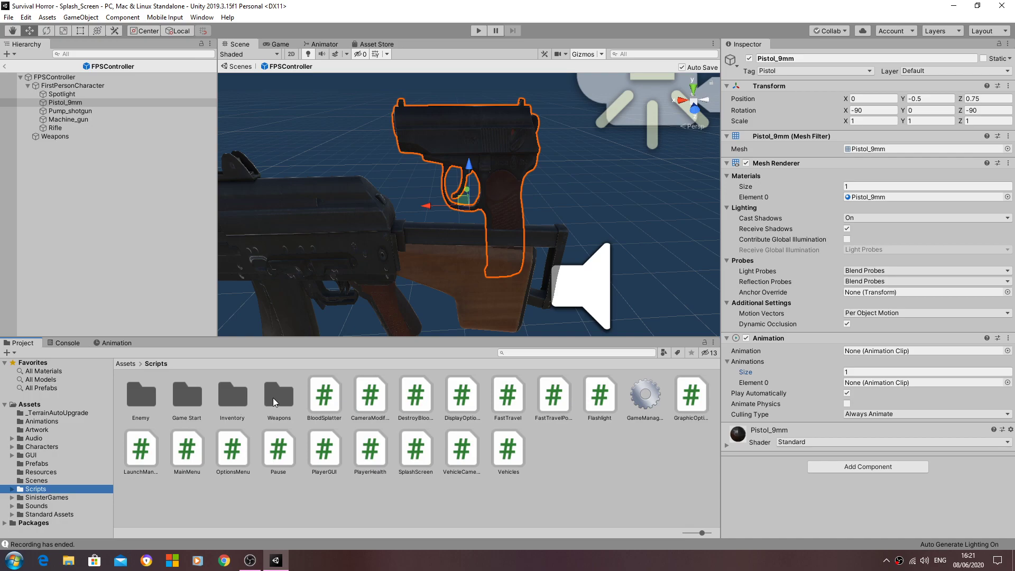
click(859, 462)
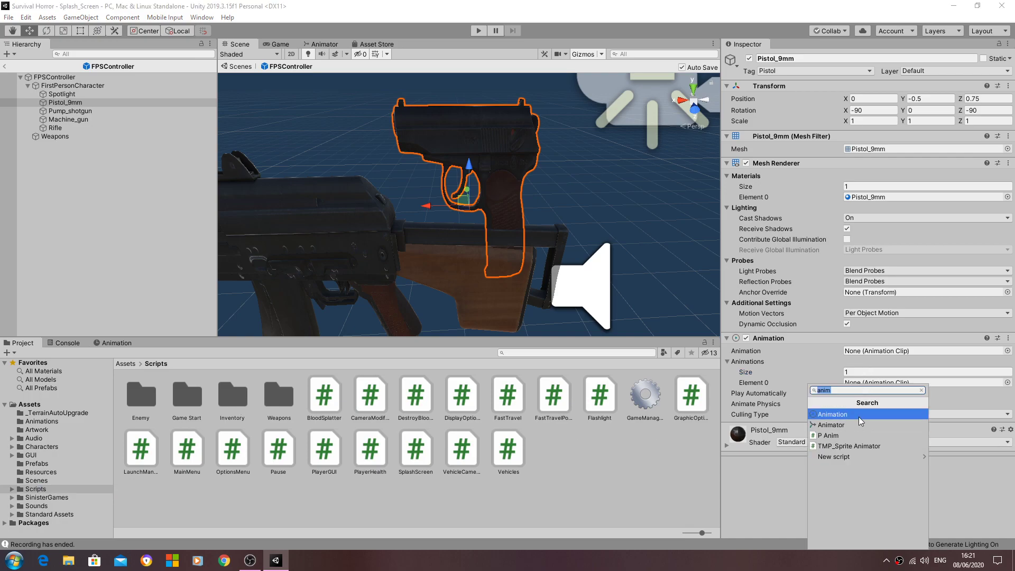
click(922, 391)
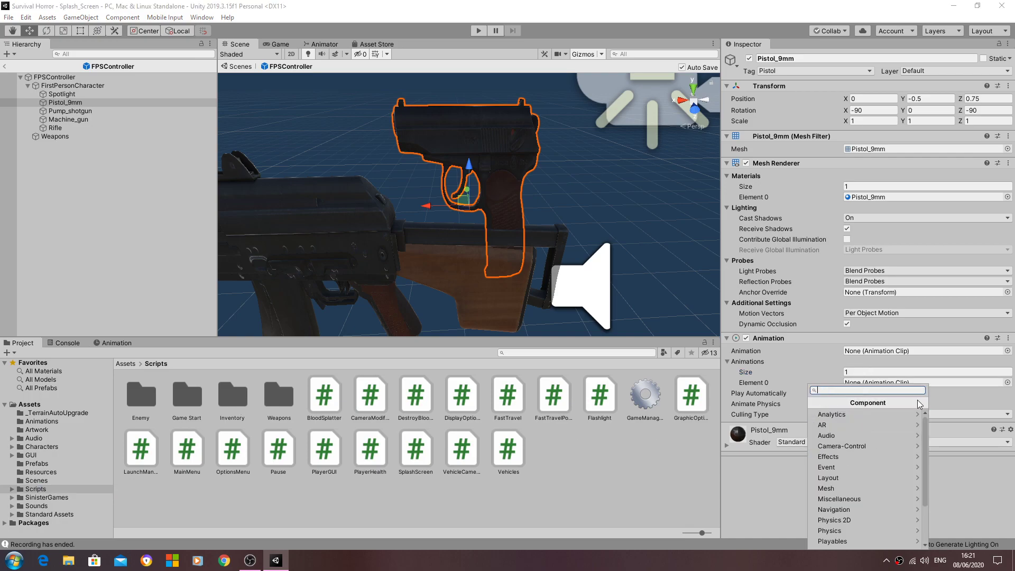
scroll(856, 479, down, 3)
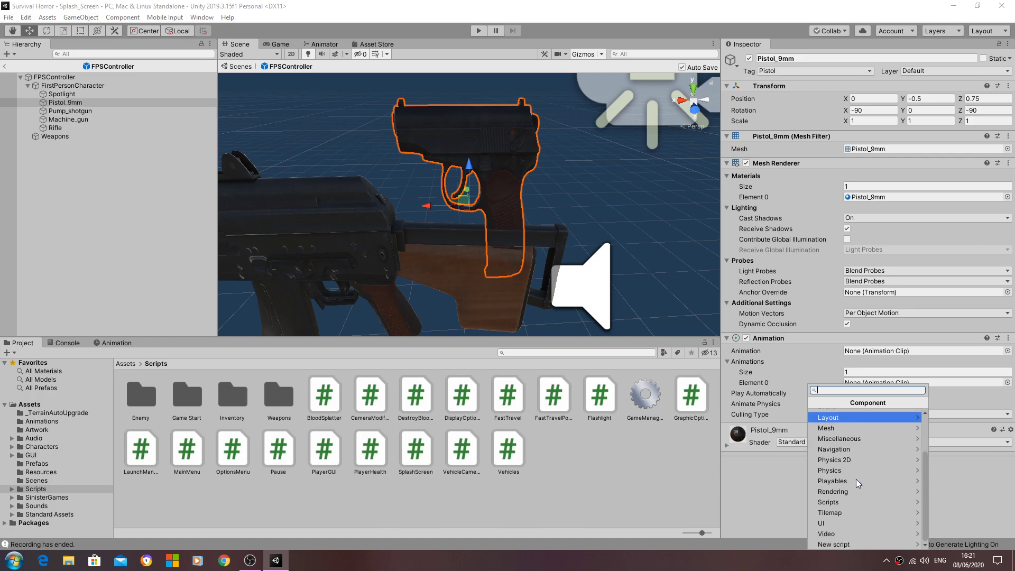
click(847, 502)
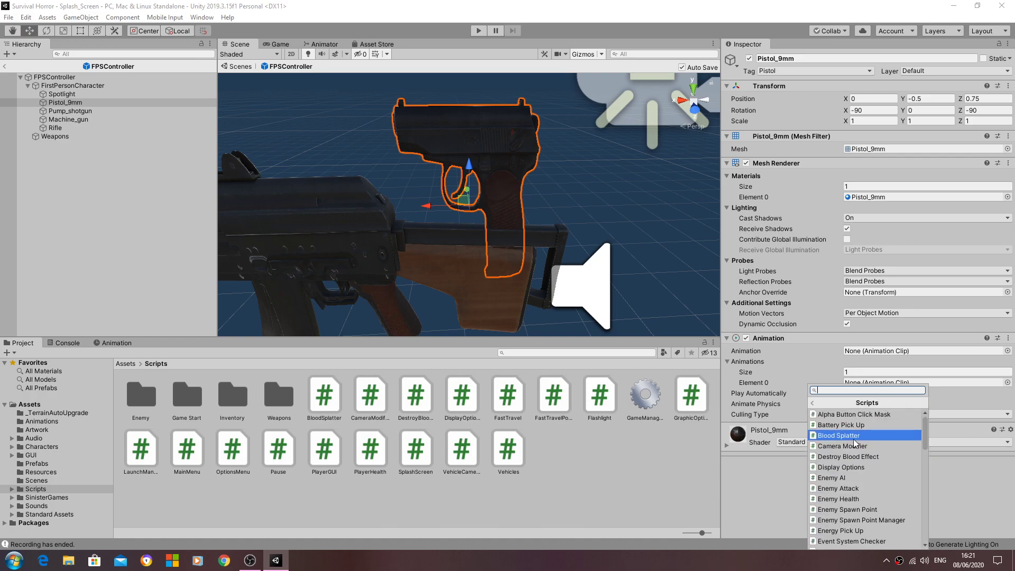
scroll(853, 439, down, 7)
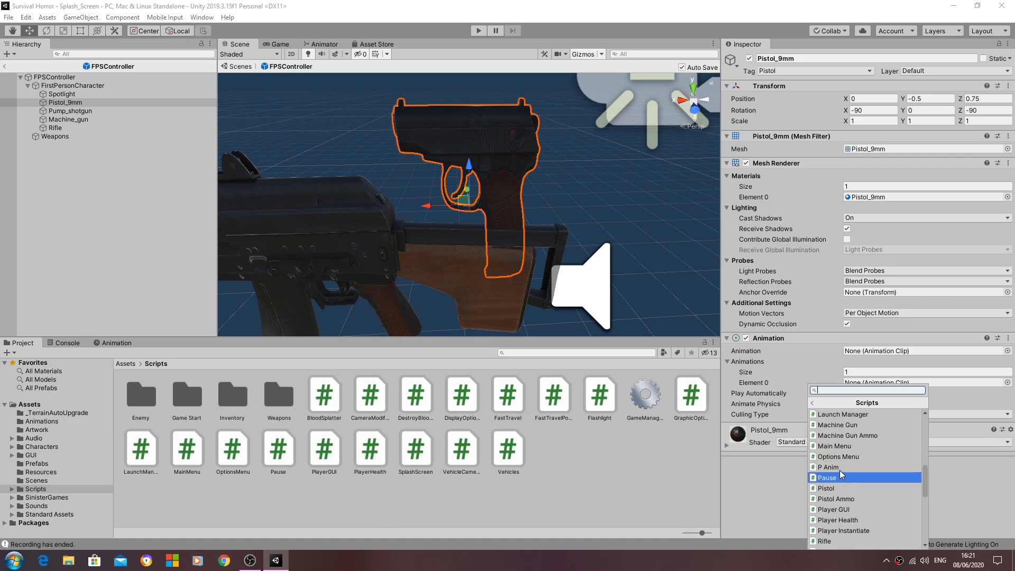
click(839, 471)
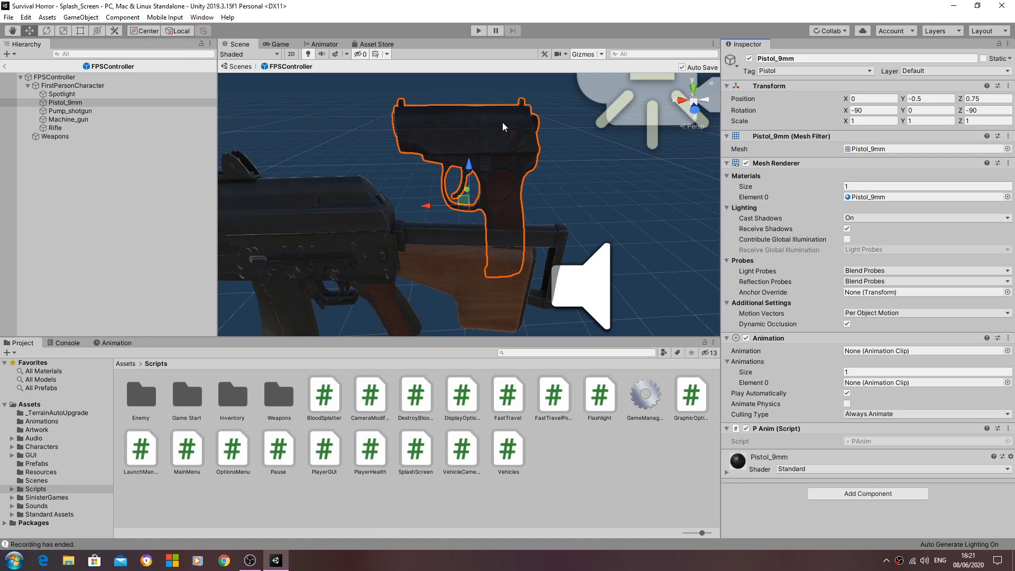
- Create an animation clip for Pistol_9mm named PistolShoot, saved in the project's Assets/Animations folder
click(119, 344)
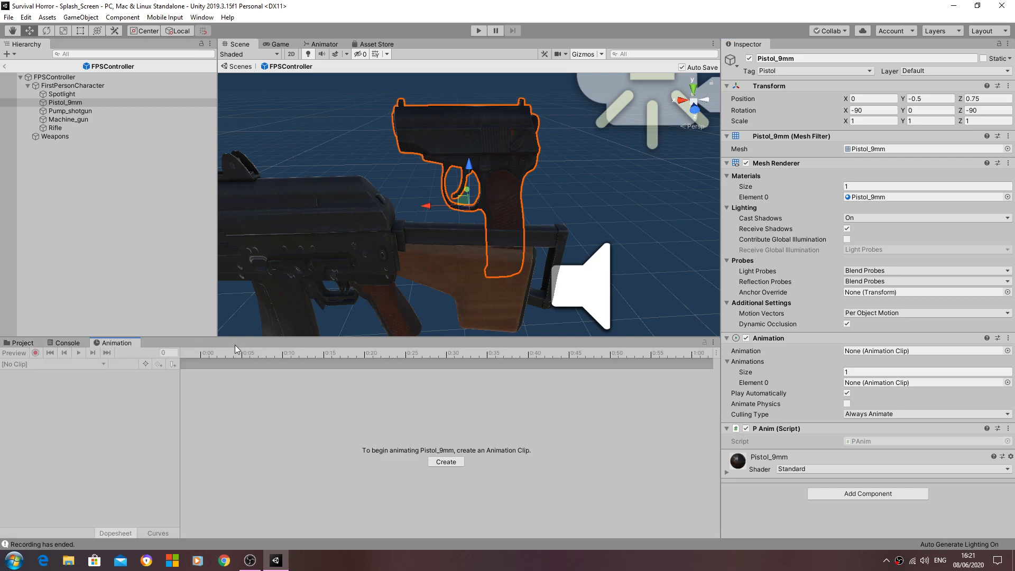
click(97, 103)
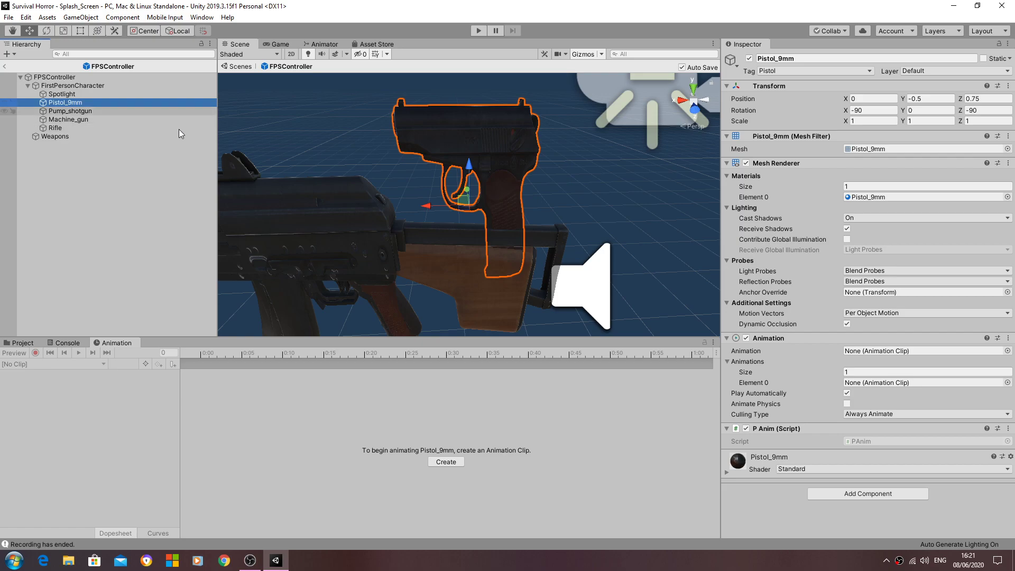
click(446, 462)
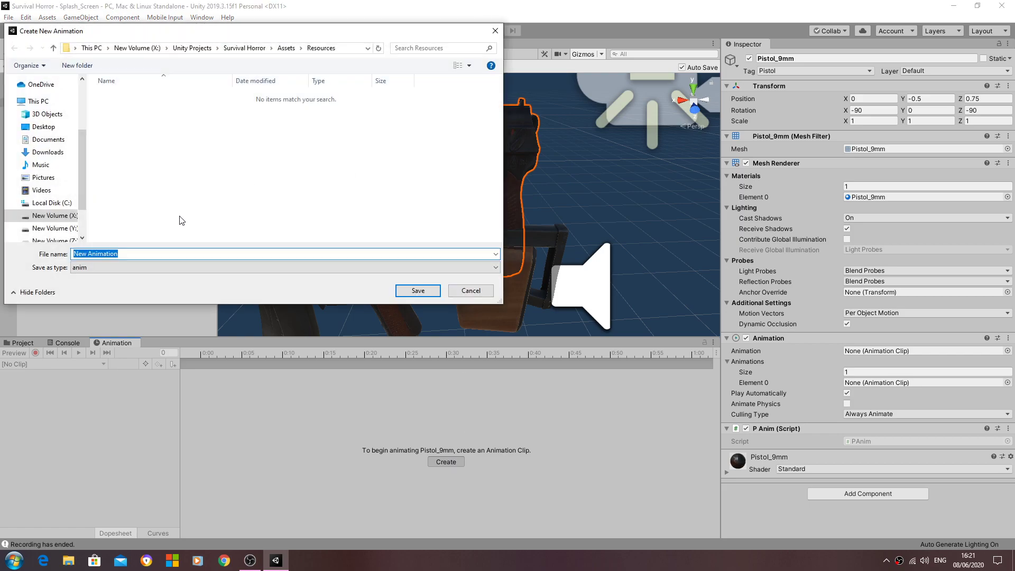
click(251, 48)
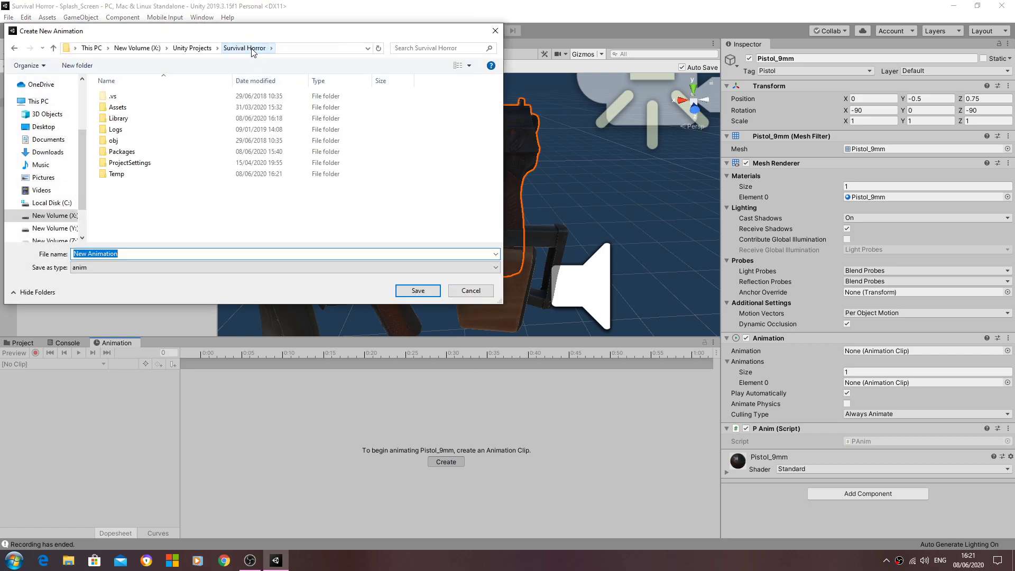
double_click(154, 105)
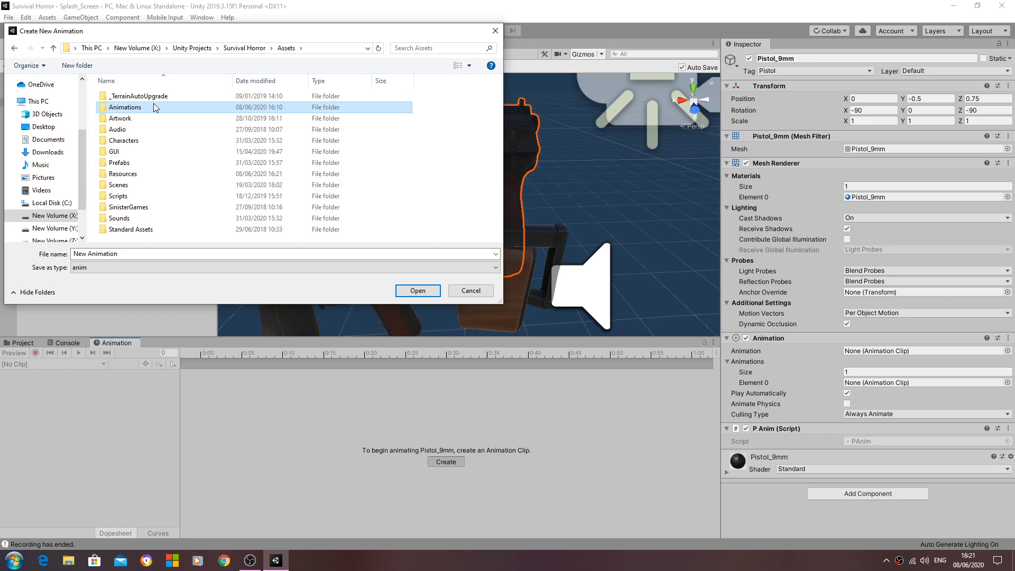
double_click(154, 107)
click(136, 254)
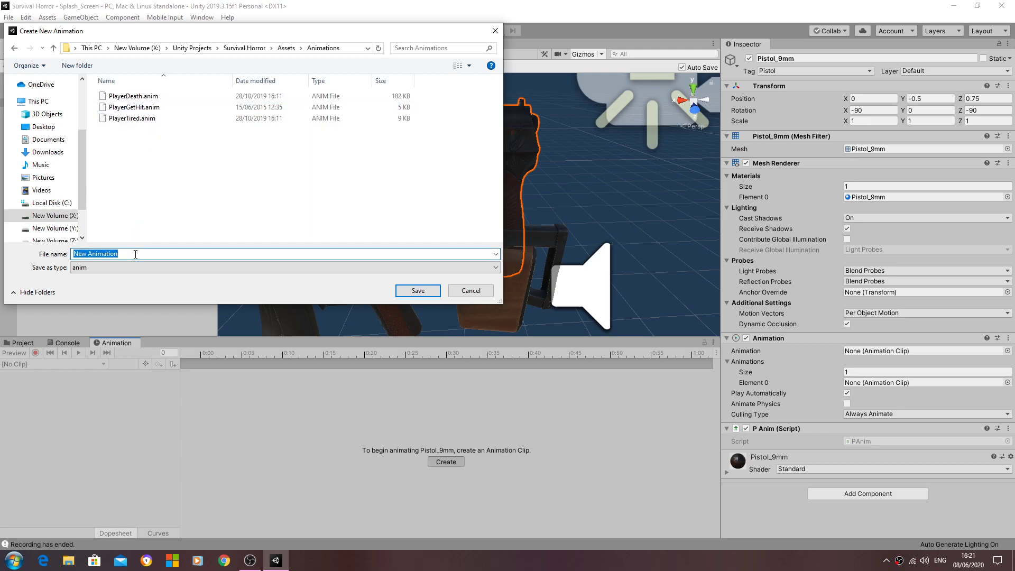
text(PistolShoot)
key(Return)
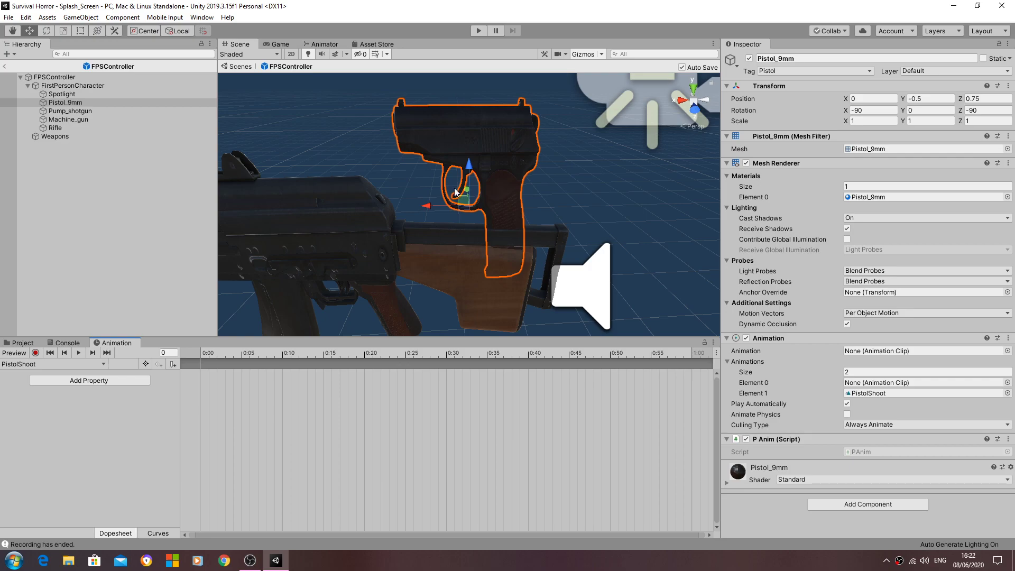
- Start keyframe recording for the PistolShoot clip and move the playhead to frame 25
right_drag(455, 193, 459, 174)
key(w)
key(s)
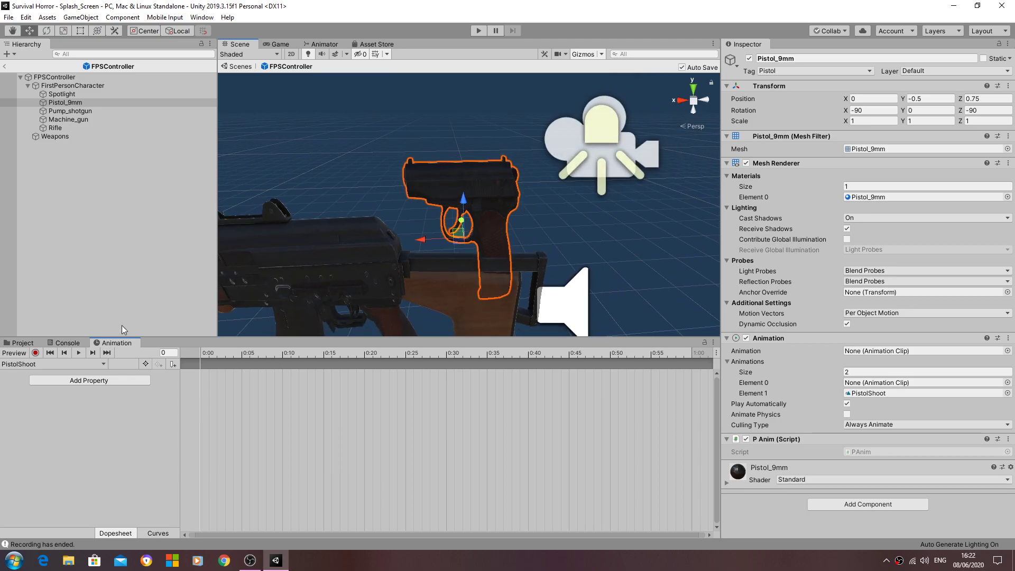
click(35, 353)
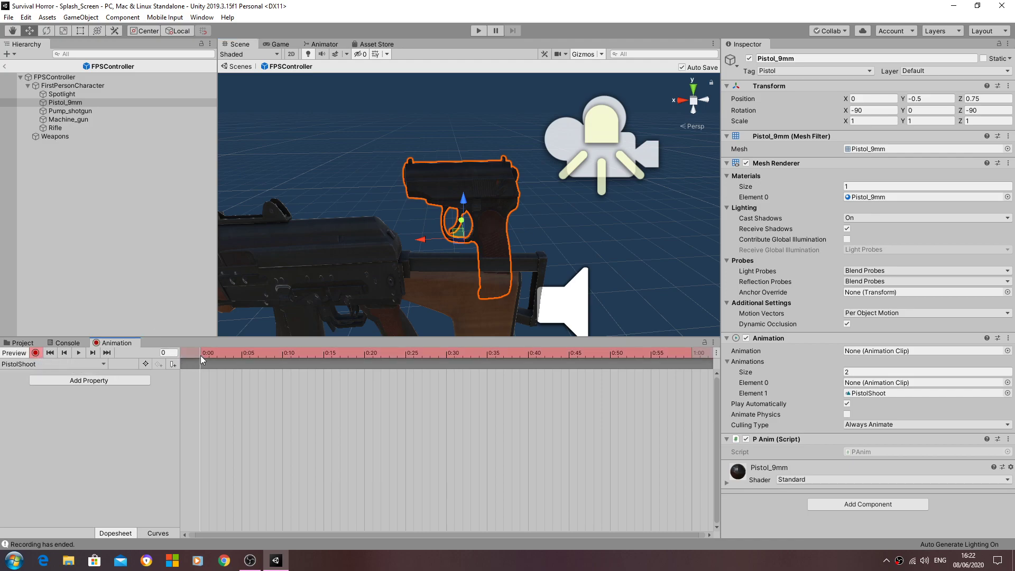
mouse_move(201, 355)
mouse_down()
mouse_move(407, 359)
mouse_move(201, 355)
mouse_up()
click(101, 366)
click(135, 389)
click(406, 353)
- At frame 25, tilt the pistol's muzzle up to about -105.7 X rotation and raise it to about Y -0.347, Z 0.717
right_drag(340, 153, 402, 149)
key(s)
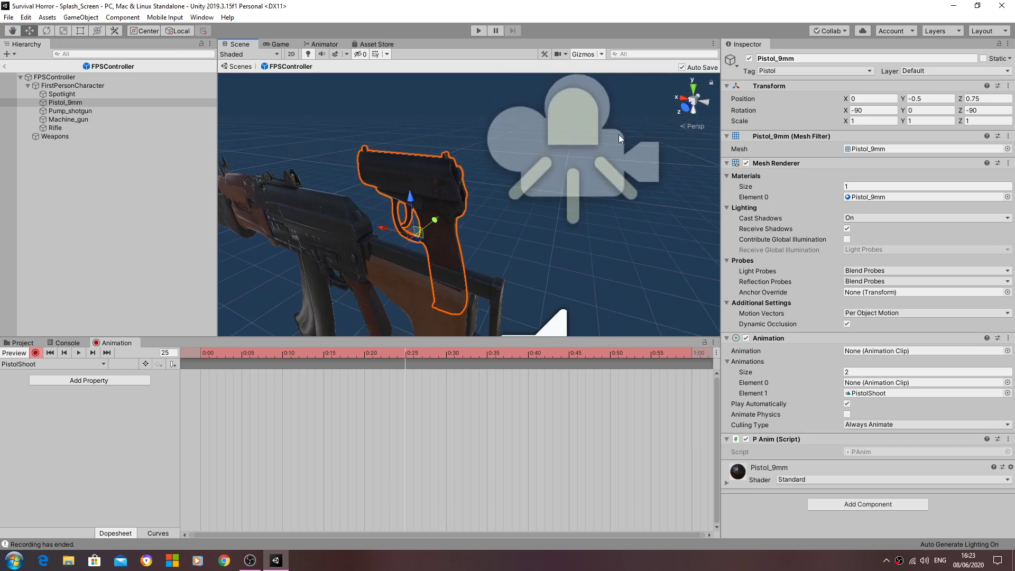
right_drag(677, 125, 539, 208)
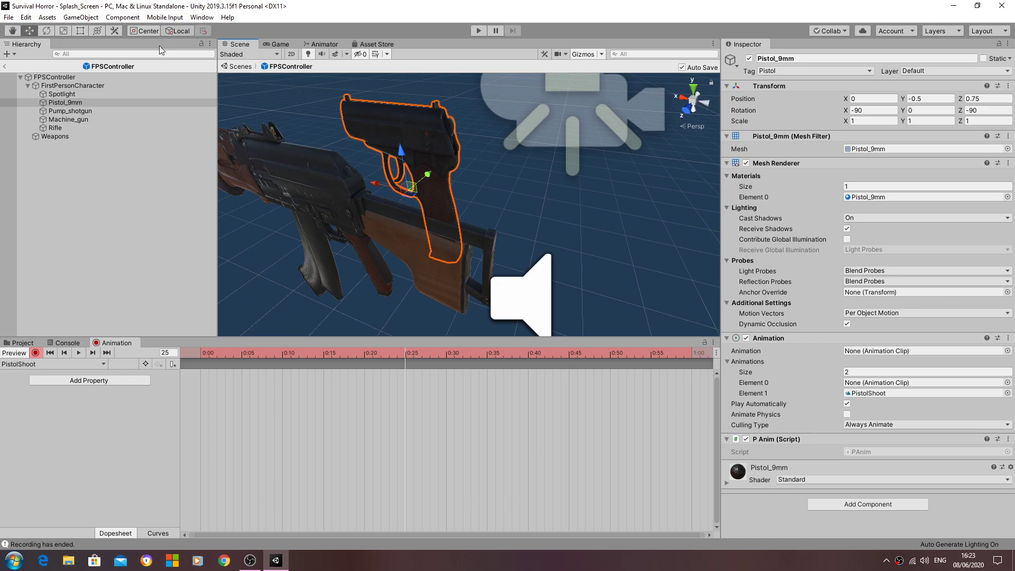
click(47, 30)
right_drag(315, 127, 421, 216)
drag(420, 223, 433, 239)
right_drag(557, 189, 617, 165)
key(d)
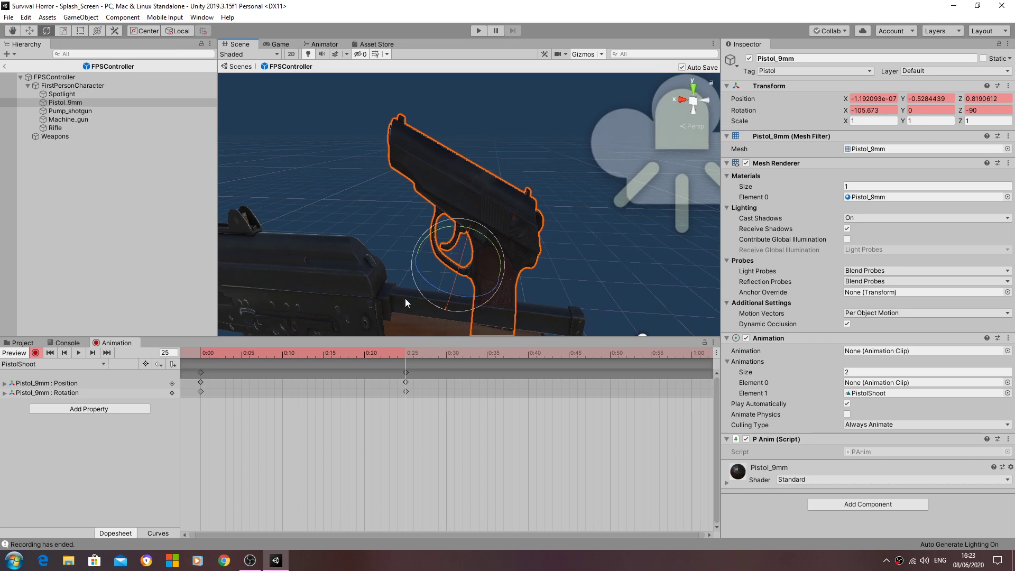
click(34, 32)
drag(468, 227, 486, 188)
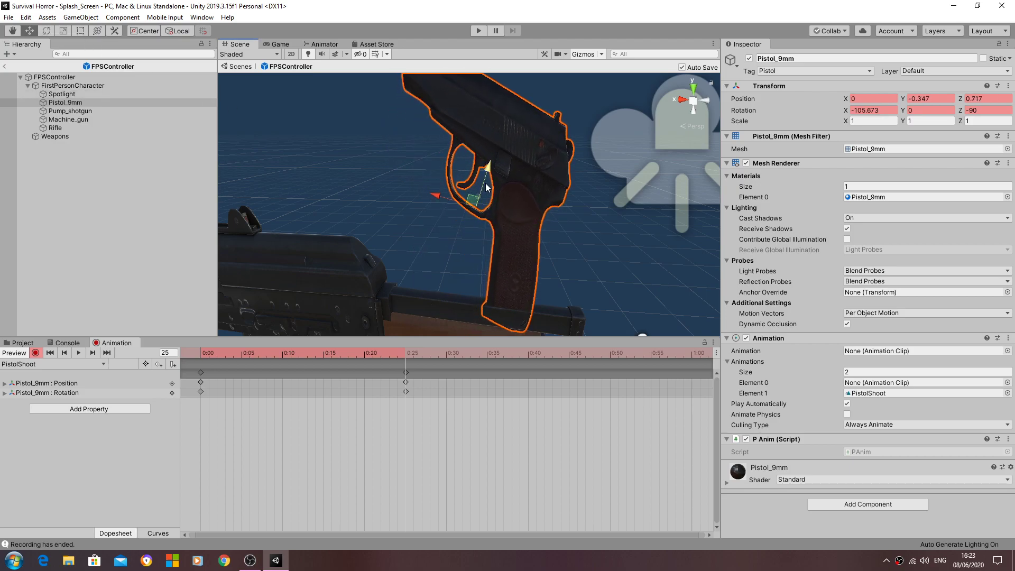
- At frame 50, set the pistol's position to Y -0.5, Z 0.75 and its X rotation to -90, then end recording and preview
click(611, 357)
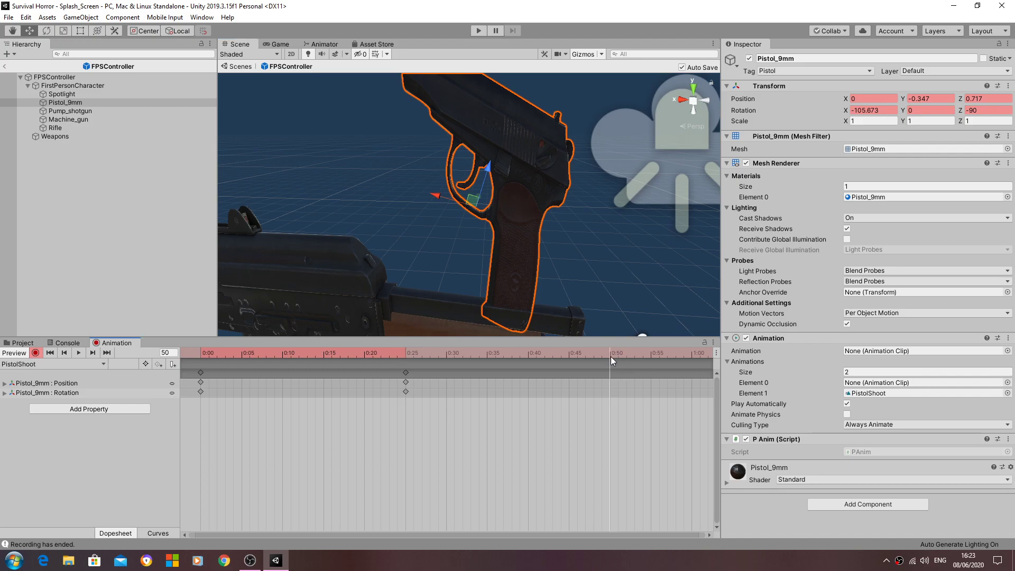
right_drag(468, 167, 604, 331)
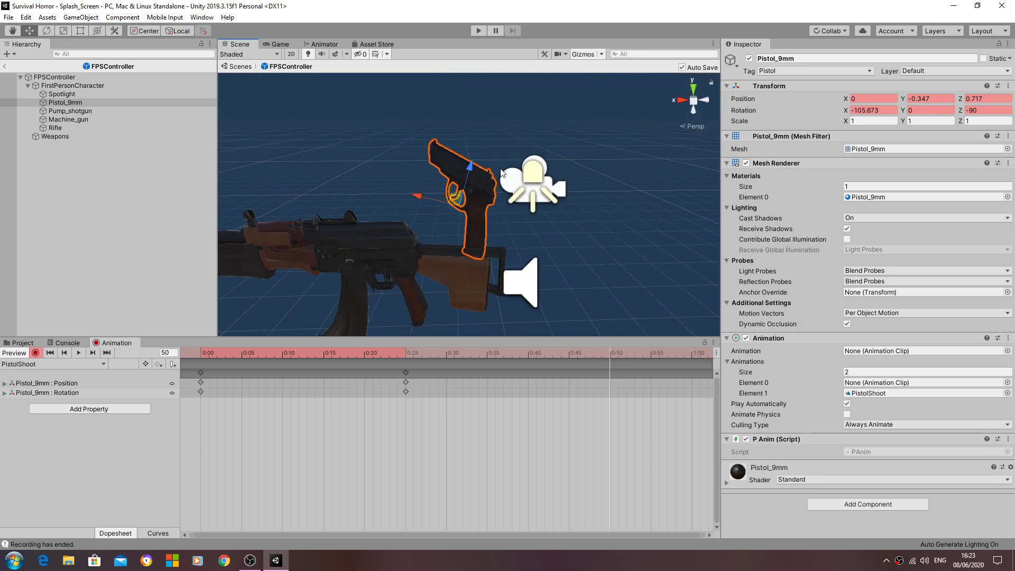
click(922, 99)
text(-)
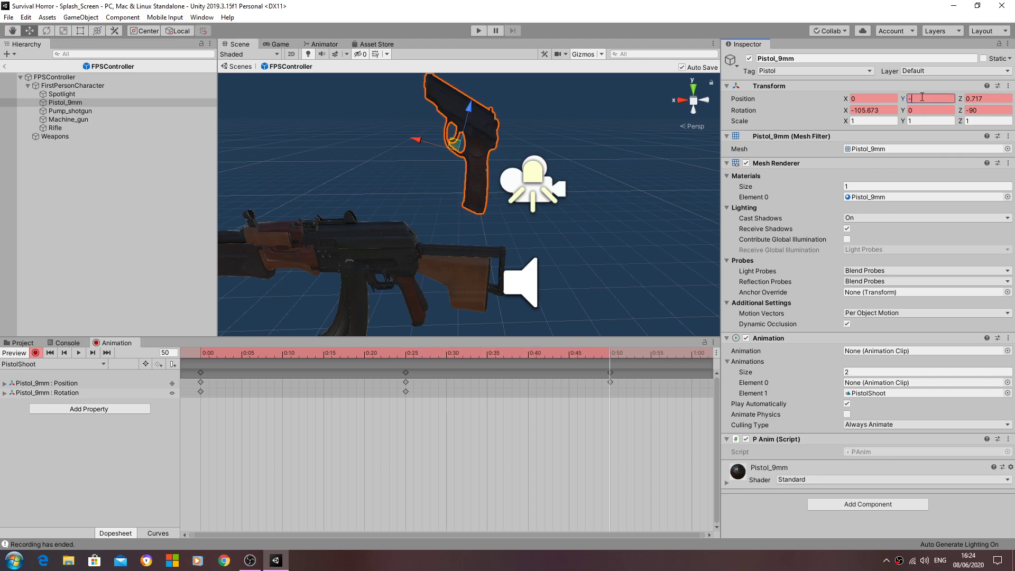
text(0.5)
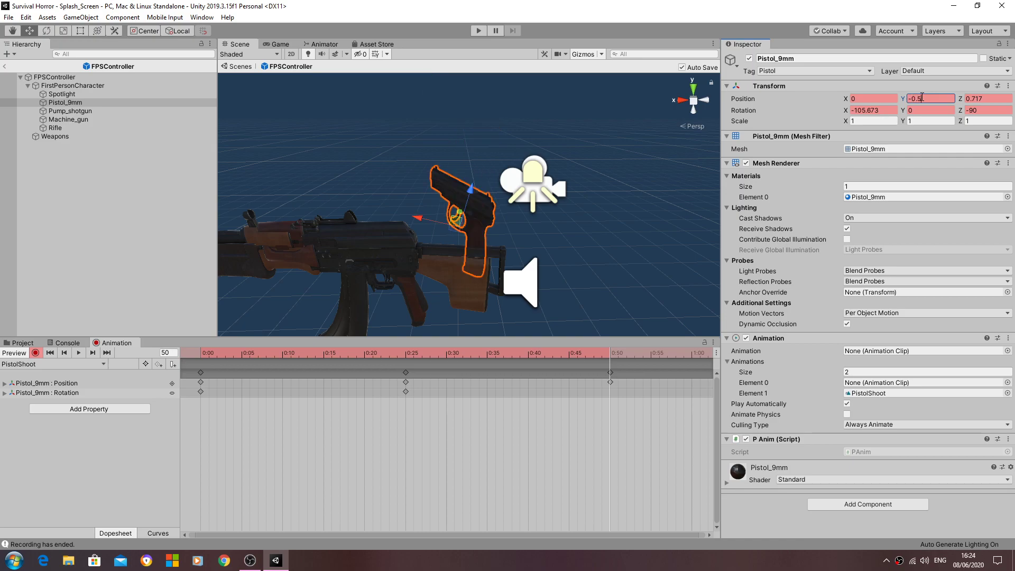
click(985, 99)
text(0.75)
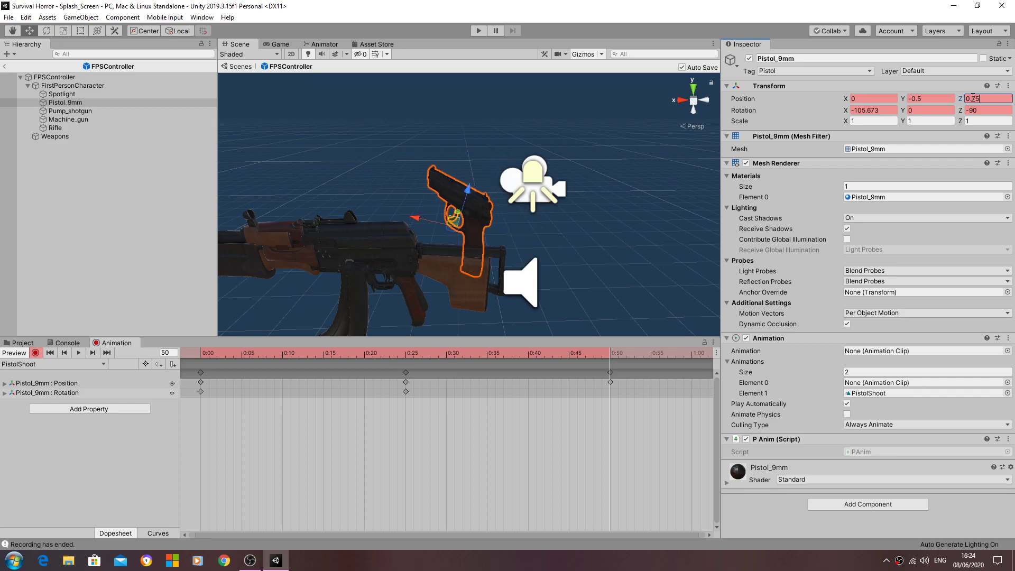
click(887, 110)
text(-90)
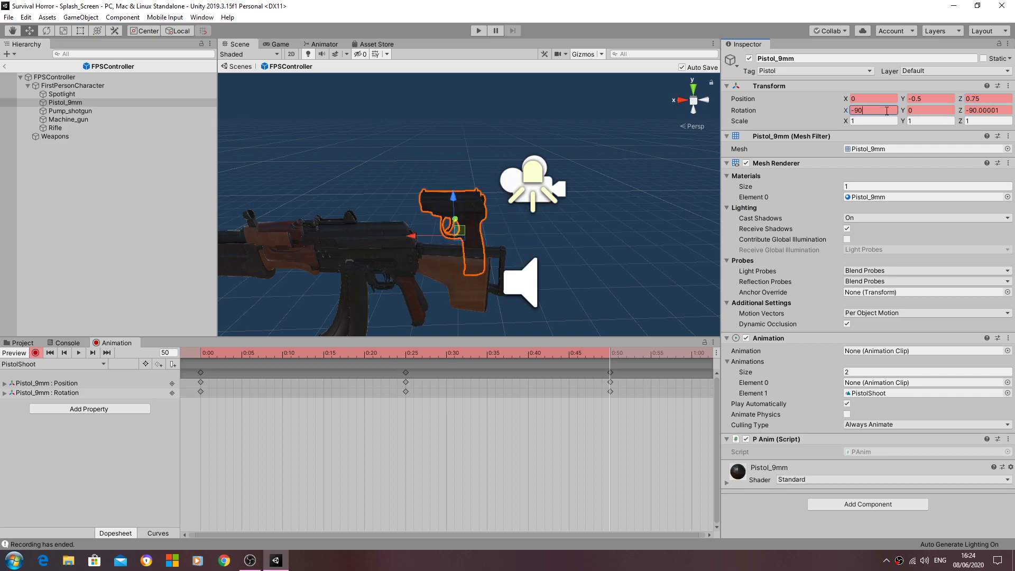
key(Return)
click(35, 353)
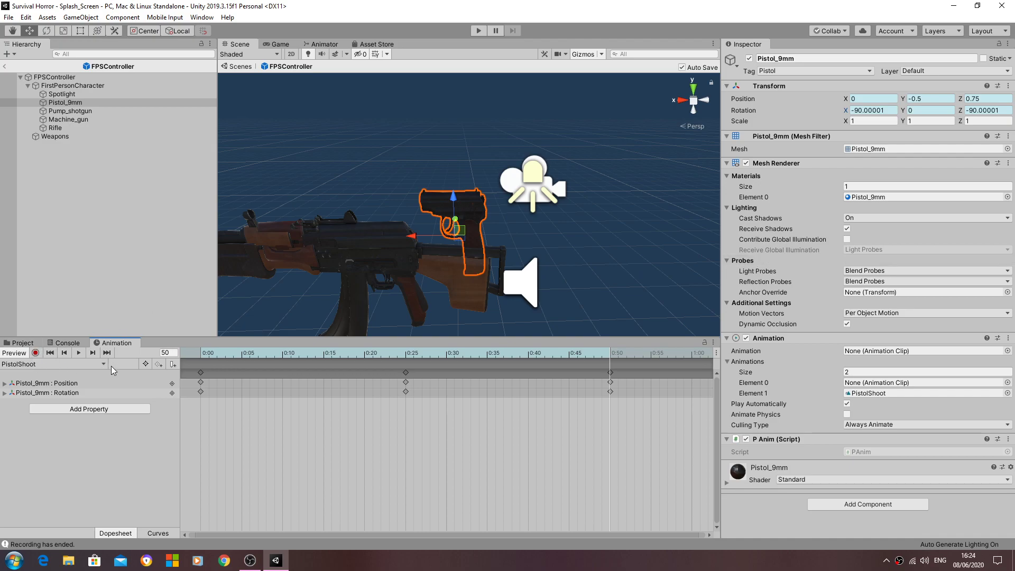
click(14, 353)
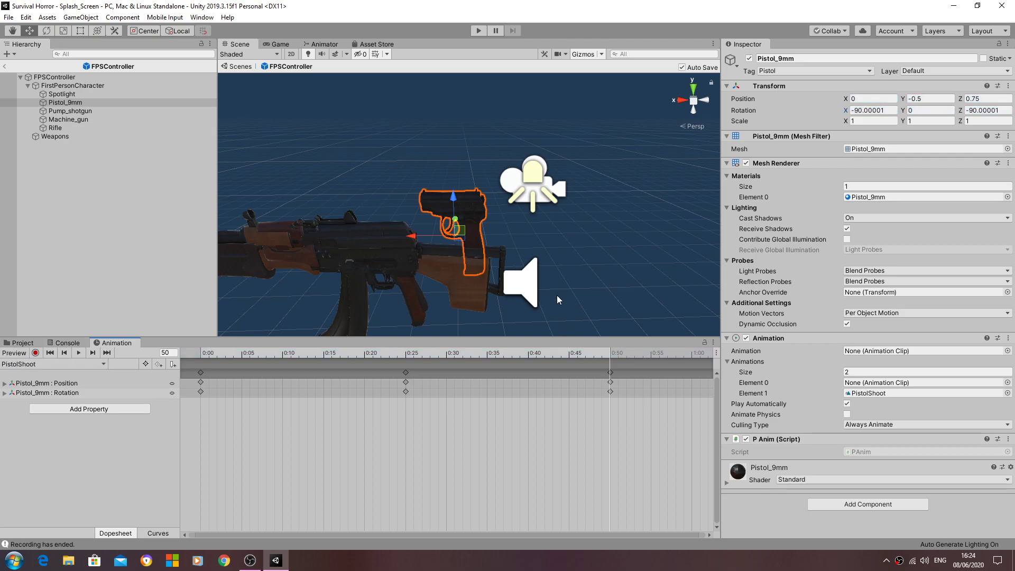
- Preview the PistolShoot clip from the Assets/Animations folder on the Pistol_9mm model, then pause the playback
click(11, 344)
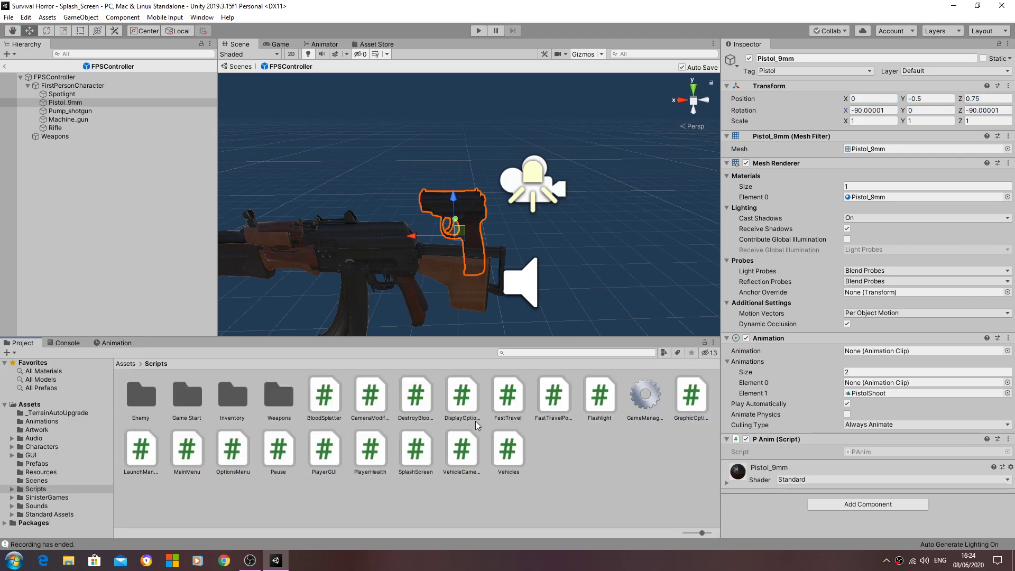
click(41, 422)
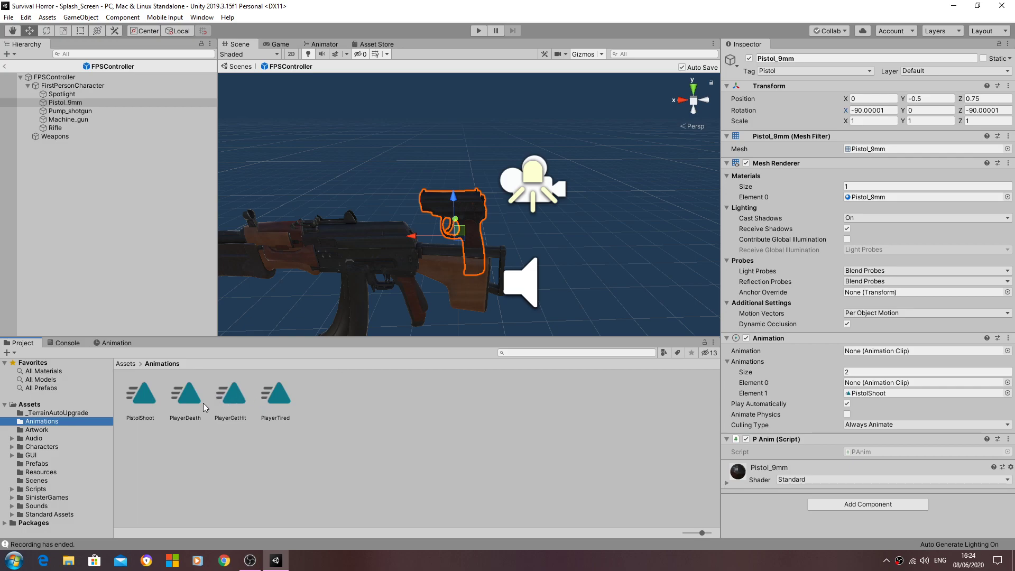
click(142, 394)
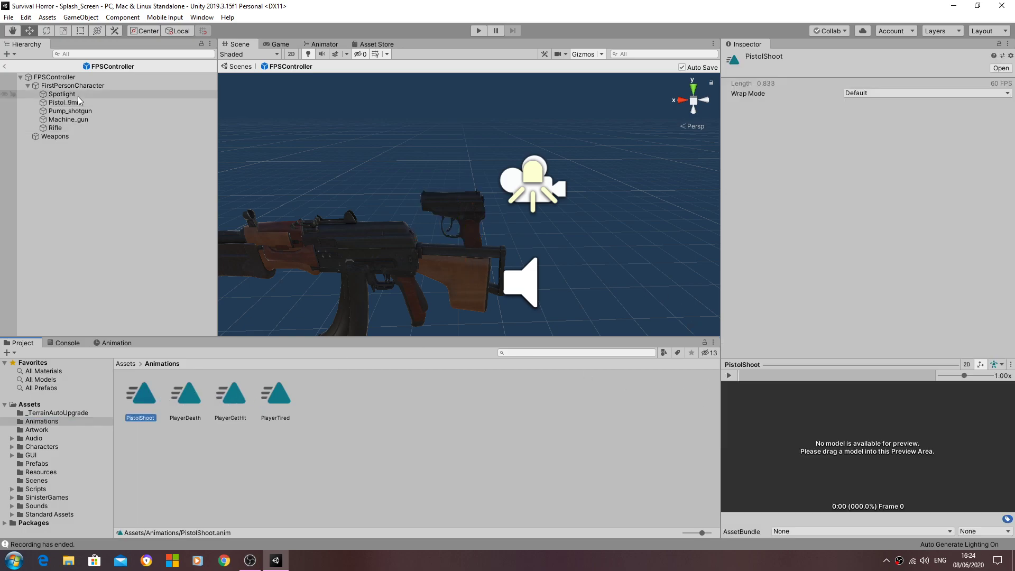
drag(62, 103, 662, 403)
click(729, 375)
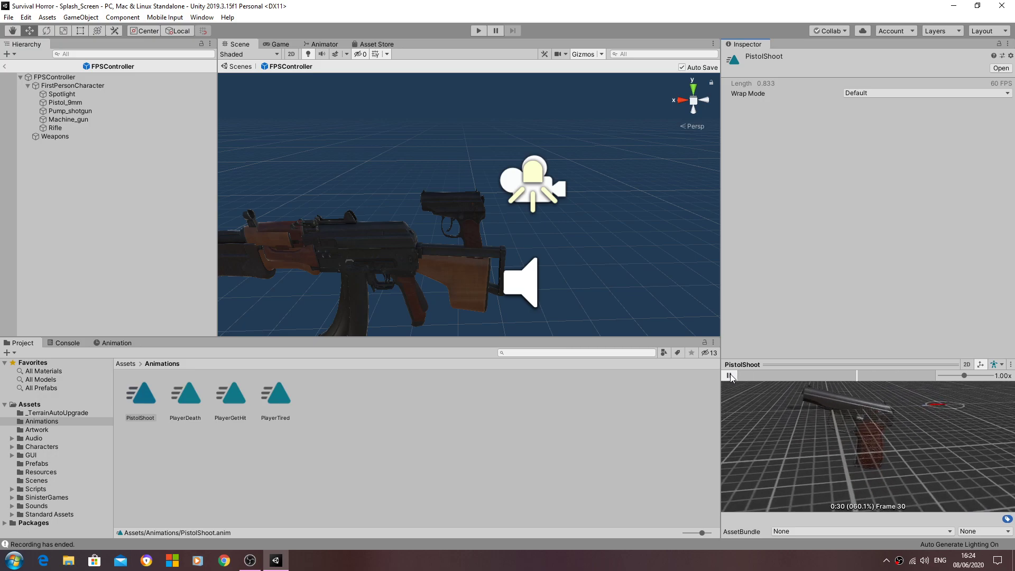
click(730, 375)
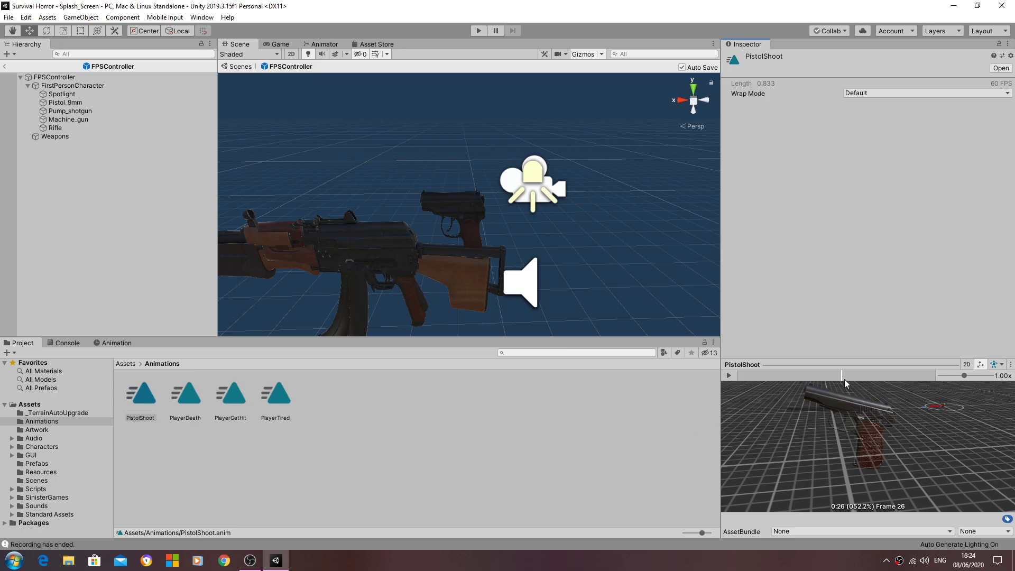
- Start keyframe recording again for Pistol_9mm's PistolShoot clip and move the playhead to frame 18
click(128, 346)
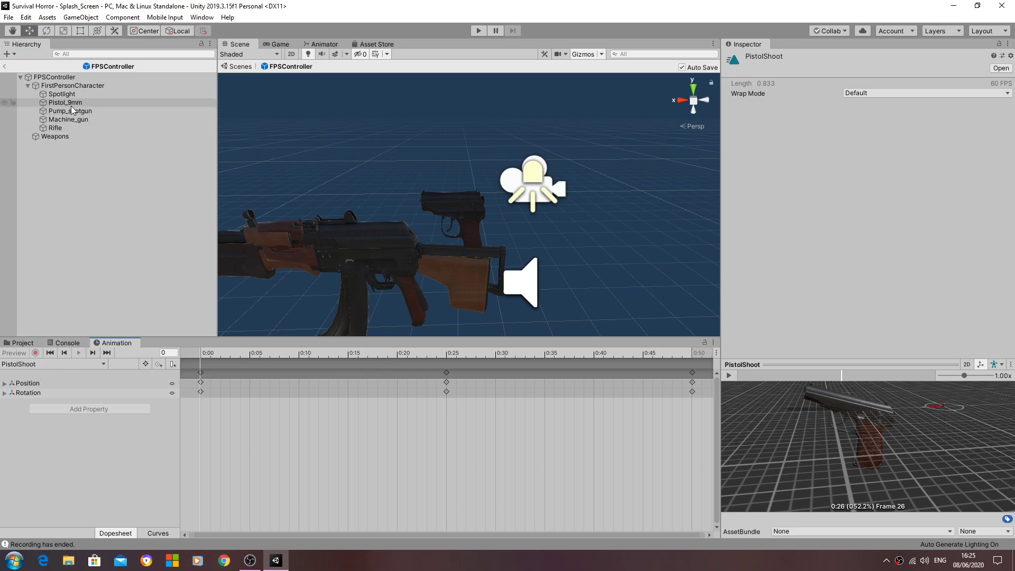
click(133, 102)
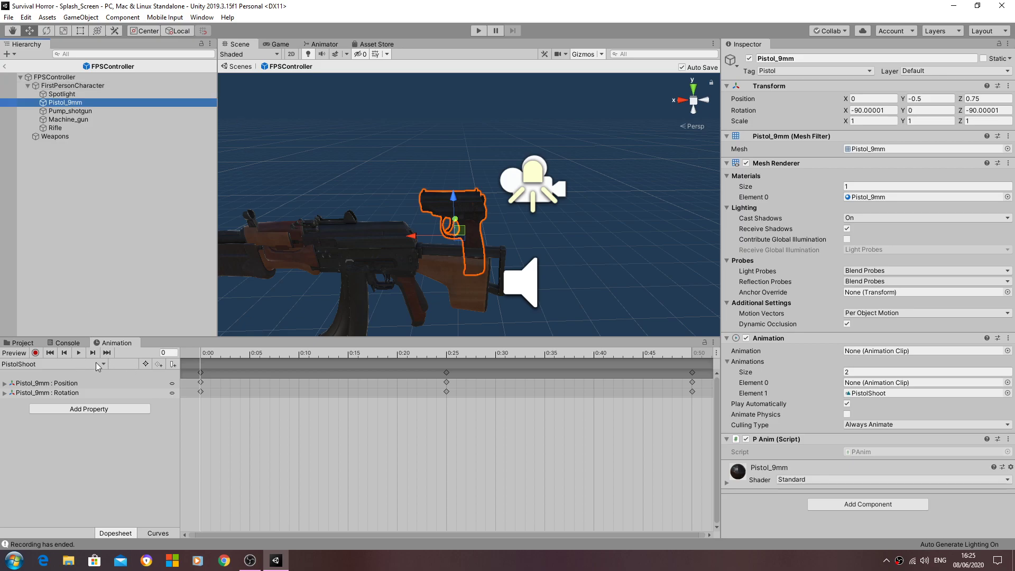
click(37, 353)
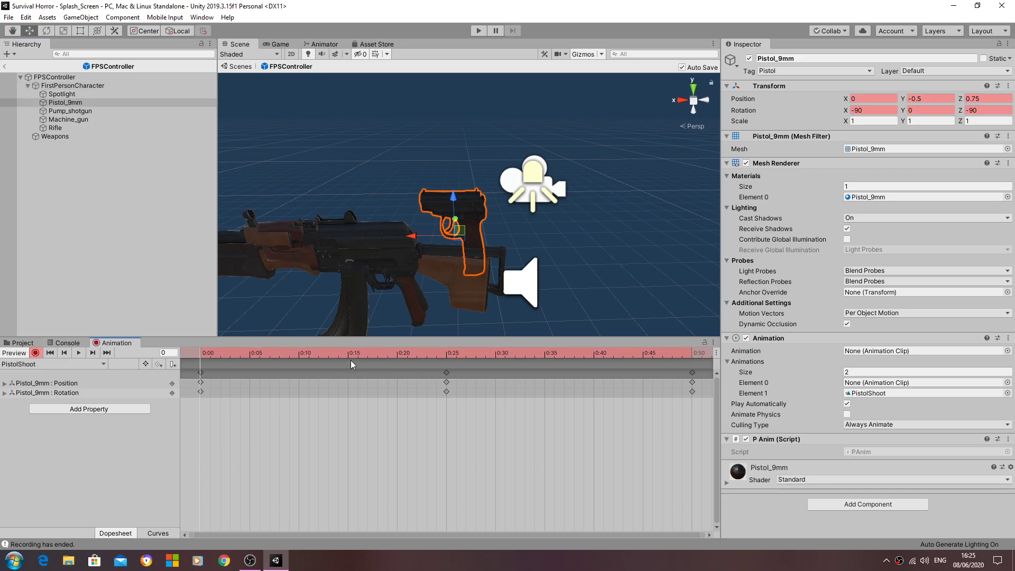
click(377, 354)
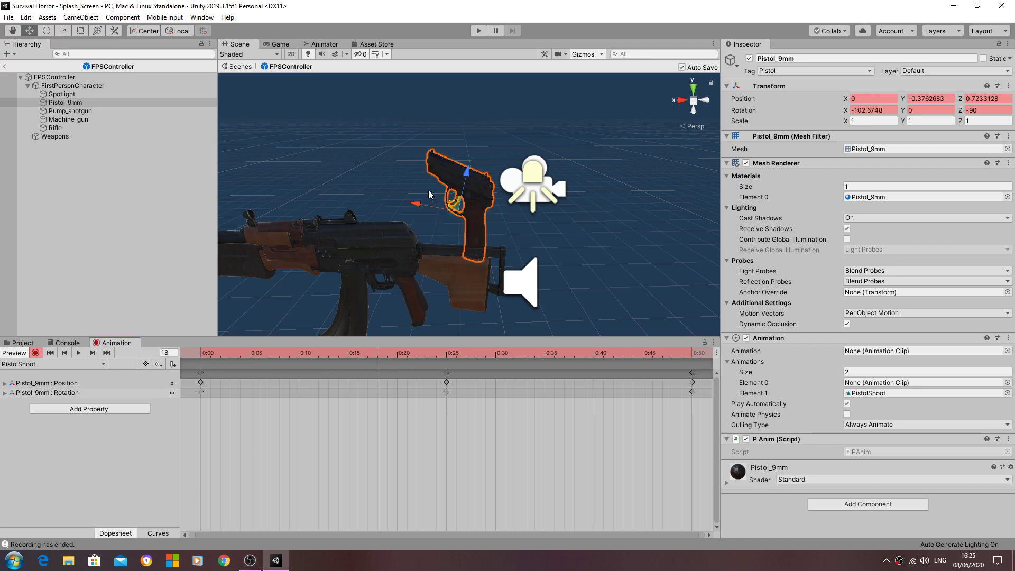
- At frame 18, set the pistol's position to Y -0.5 and Z 0.75
click(916, 99)
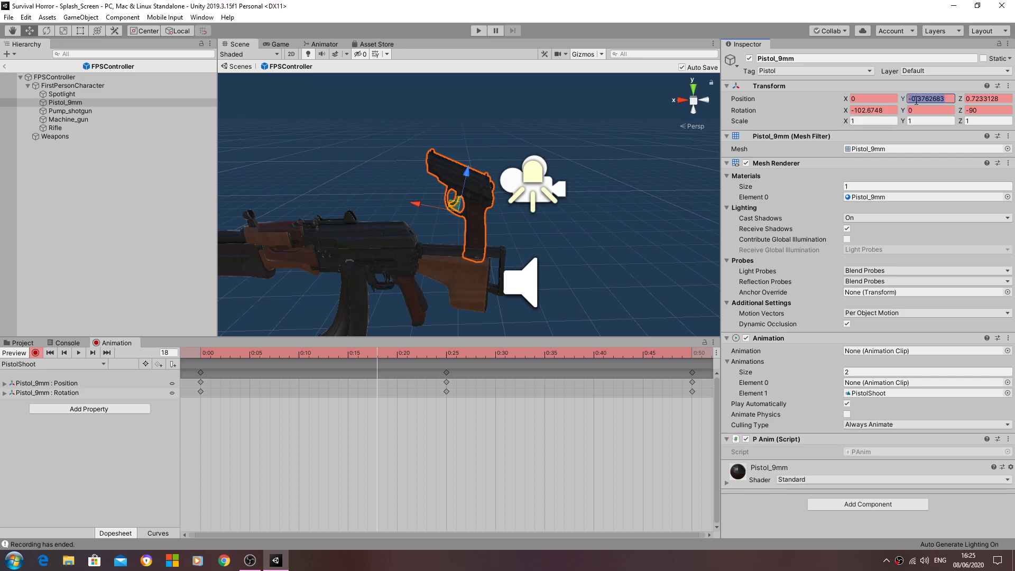
text(0.5)
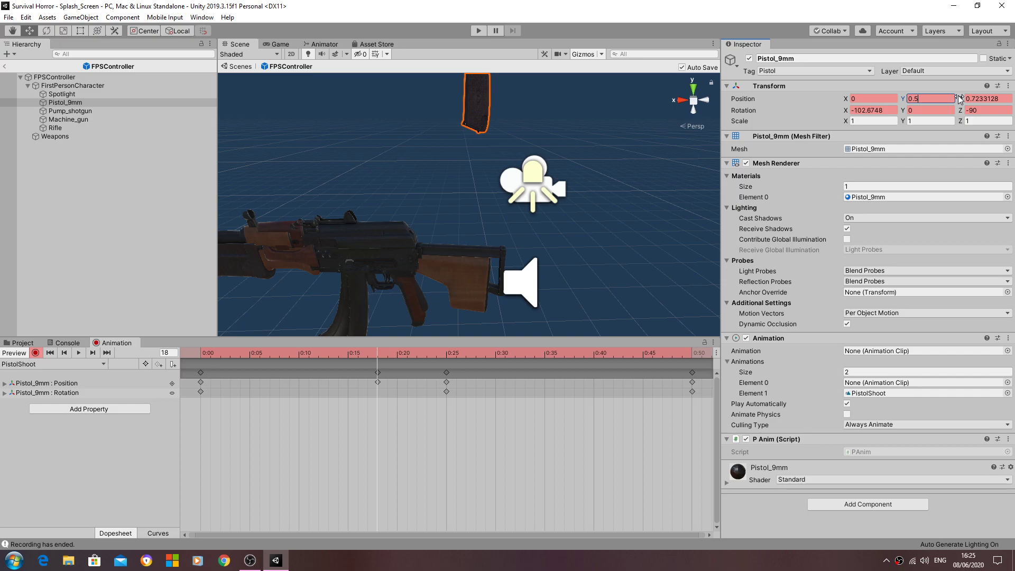
key(BackSpace)
key(BackSpace)
key(BackSpace)
text(-)
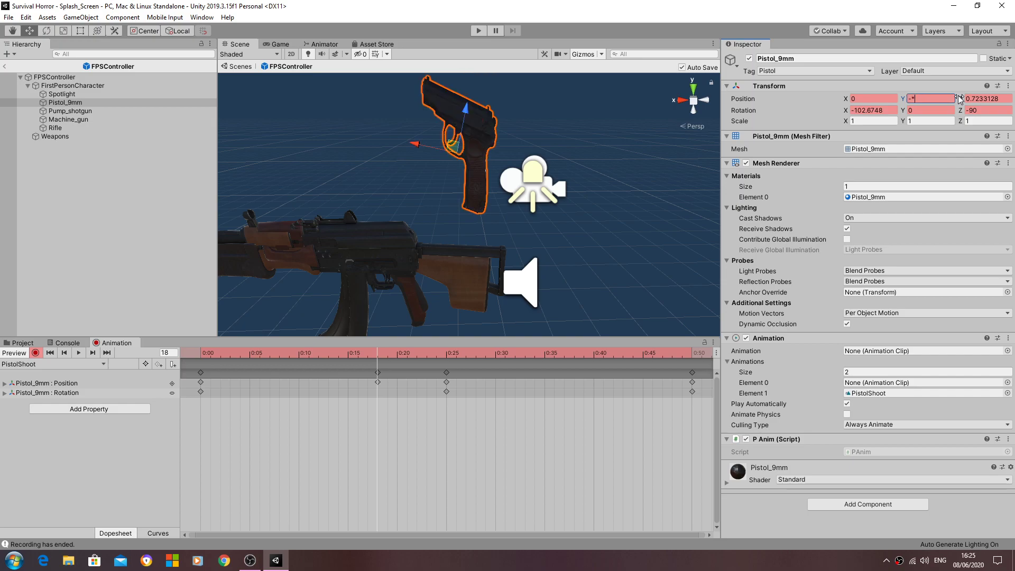
text(0.5)
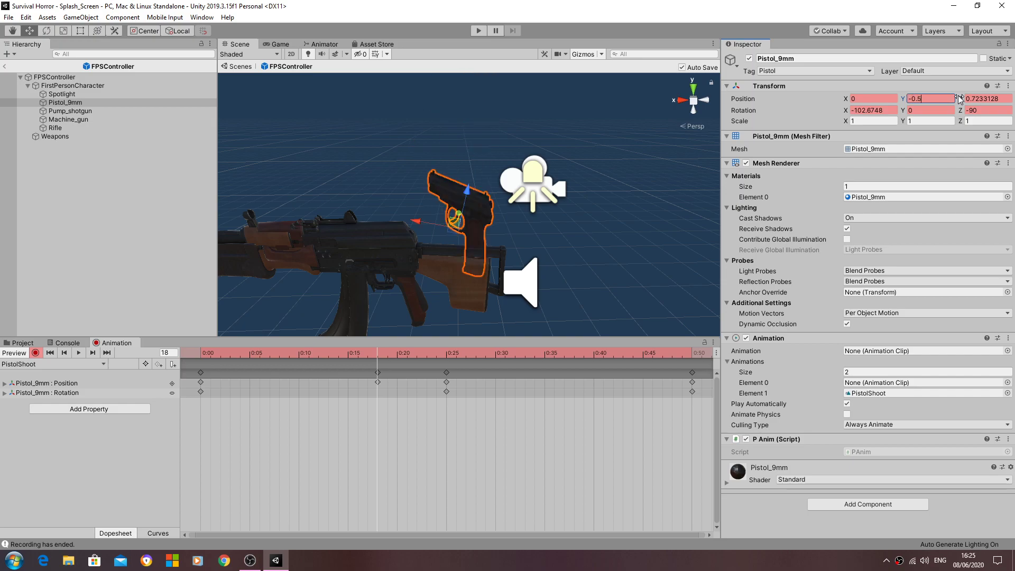
click(975, 99)
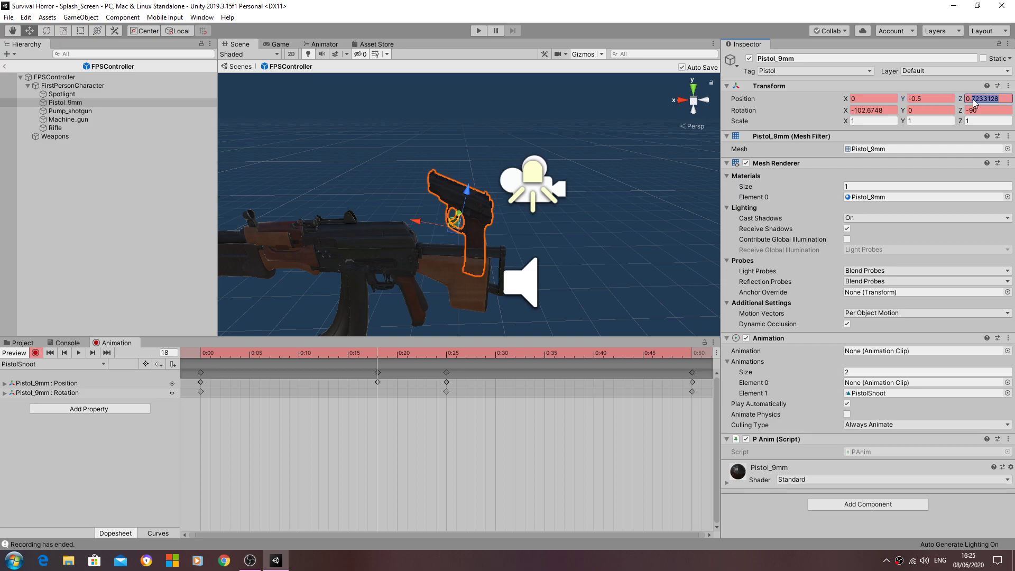
text(0.75)
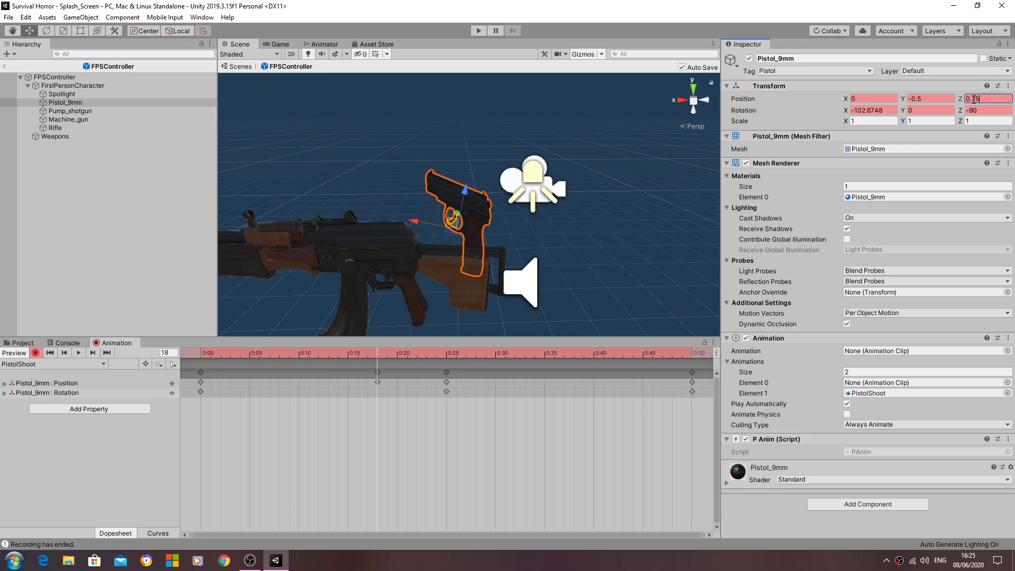
- Set the pistol's X rotation to -90 at frame 18
double_click(886, 110)
key(BackSpace)
key(BackSpace)
key(BackSpace)
key(BackSpace)
key(BackSpace)
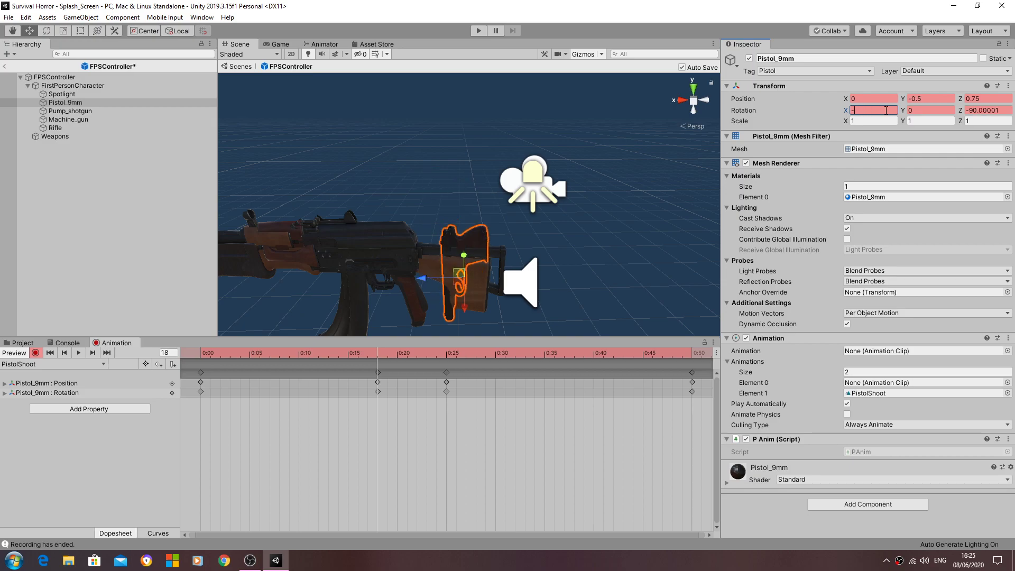
text(90)
key(Return)
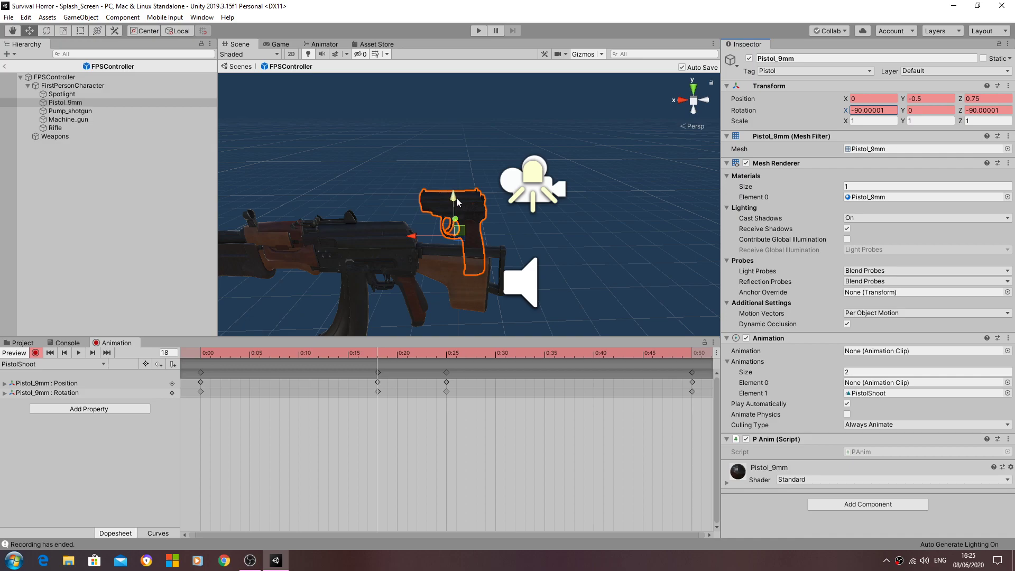
- At frame 18, tilt the muzzle down to about -81.9 X rotation, place the pistol at about Y -0.523, Z 0.714, and end recording
drag(456, 197, 454, 200)
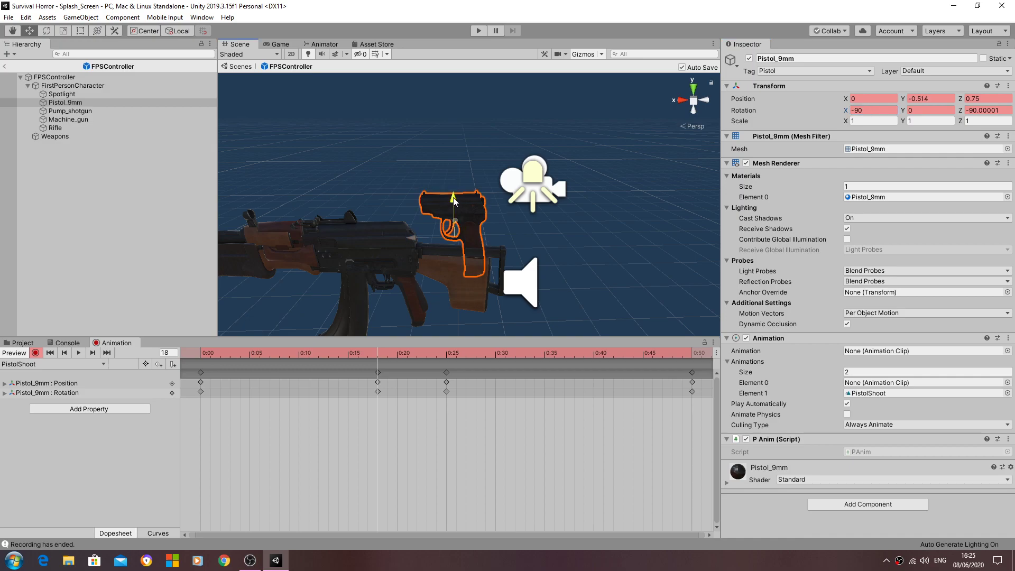
click(47, 31)
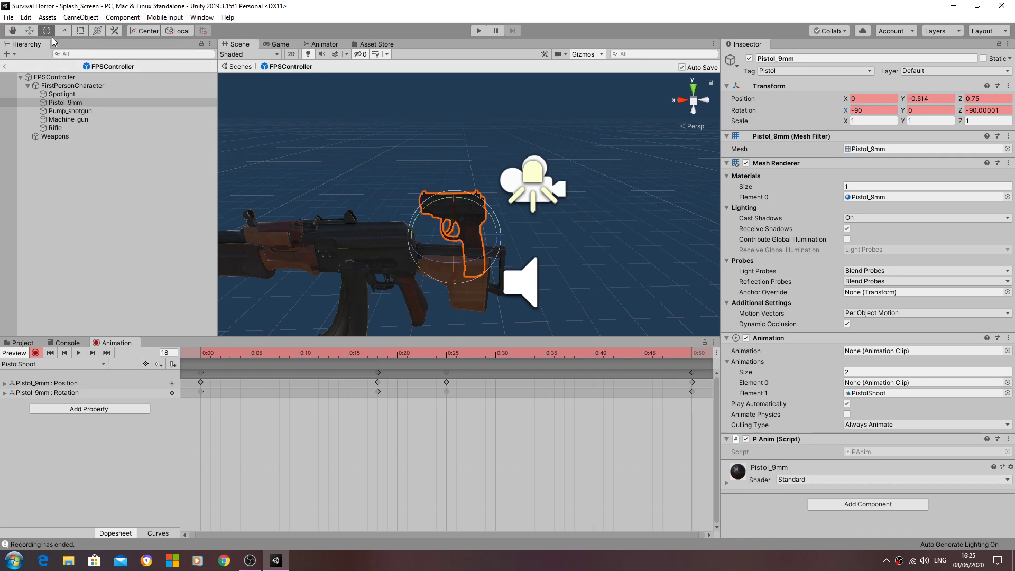
alt+drag(423, 219, 634, 241)
drag(547, 254, 541, 232)
alt+drag(652, 212, 370, 153)
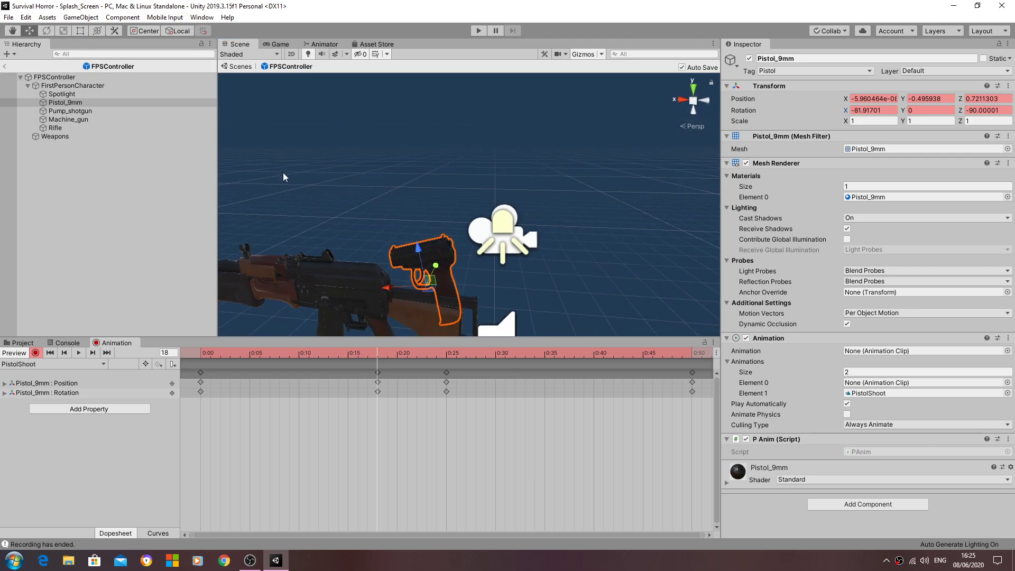
drag(416, 250, 419, 252)
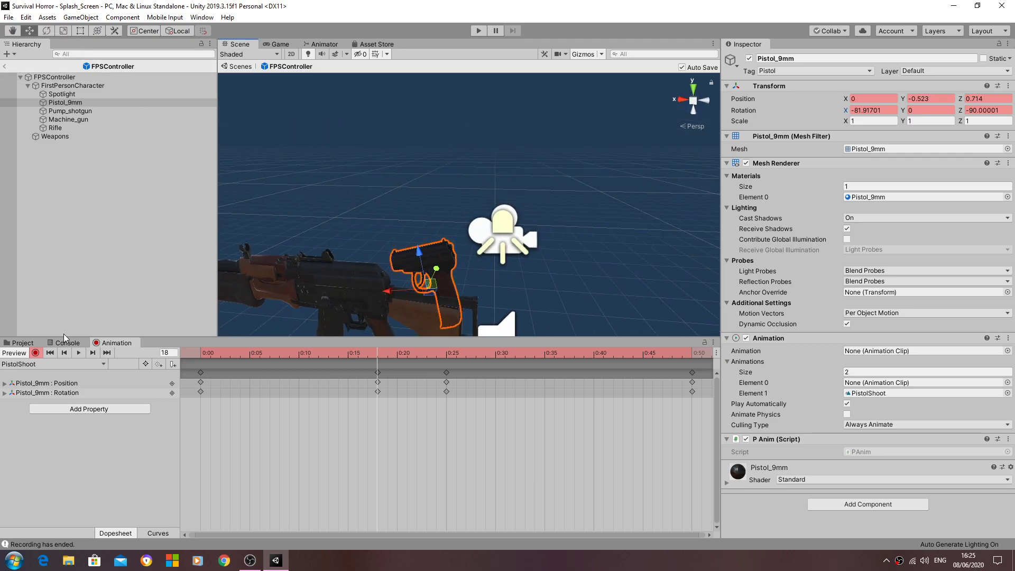
click(37, 353)
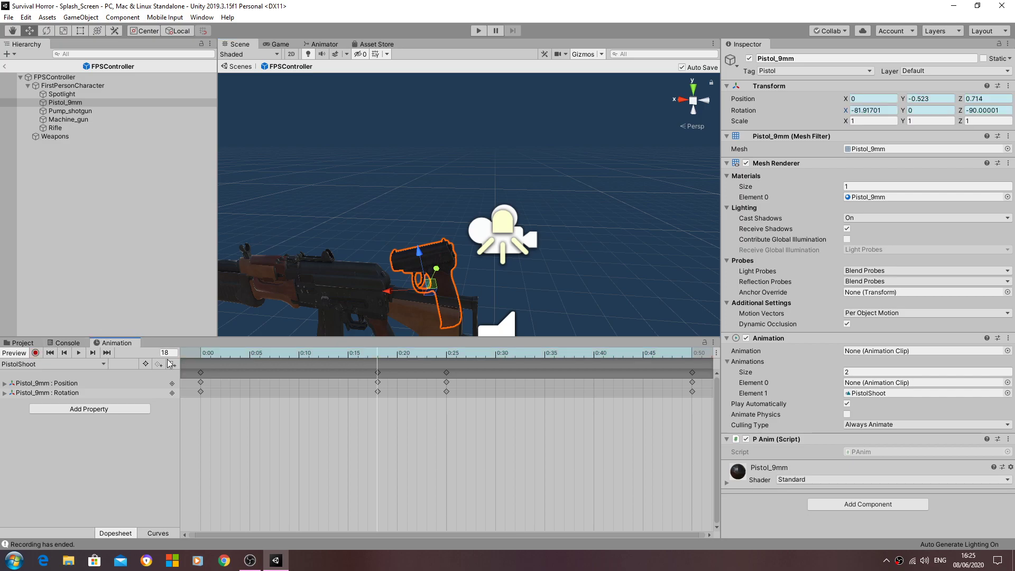
- Play the PistolShoot animation from frame 0 to check the recoil motion, then stop playback
click(199, 353)
click(82, 351)
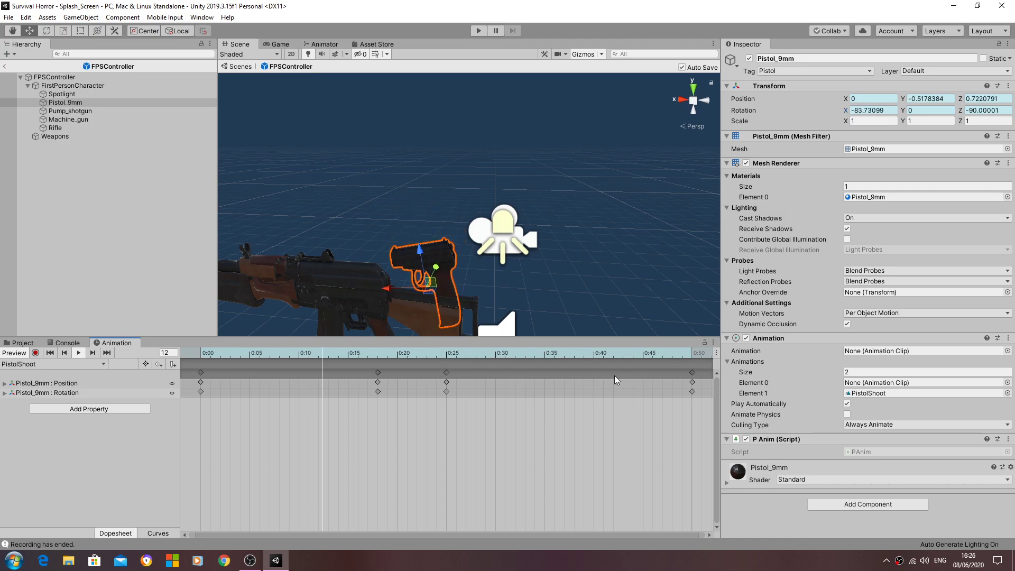
click(78, 352)
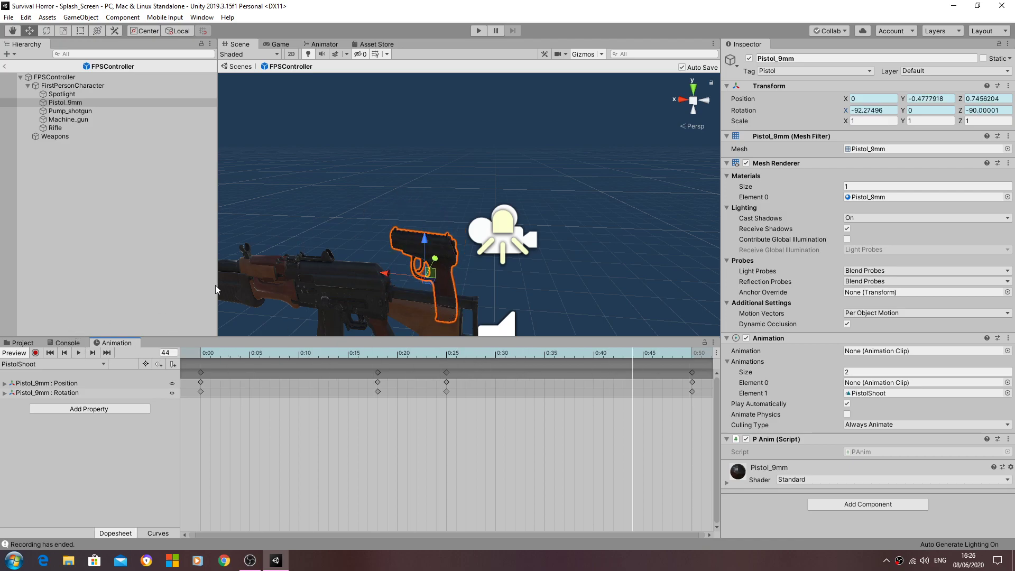
- Reduce the Animations list size on Pistol_9mm's Animation component to 1 and assign the PistolShoot clip to Element 0
click(22, 343)
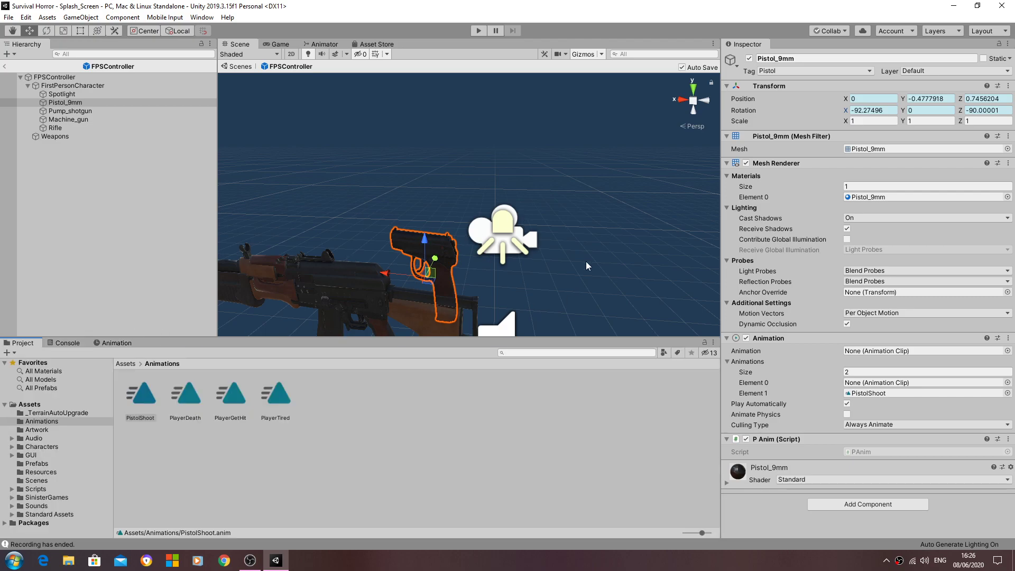
scroll(586, 261, down, 5)
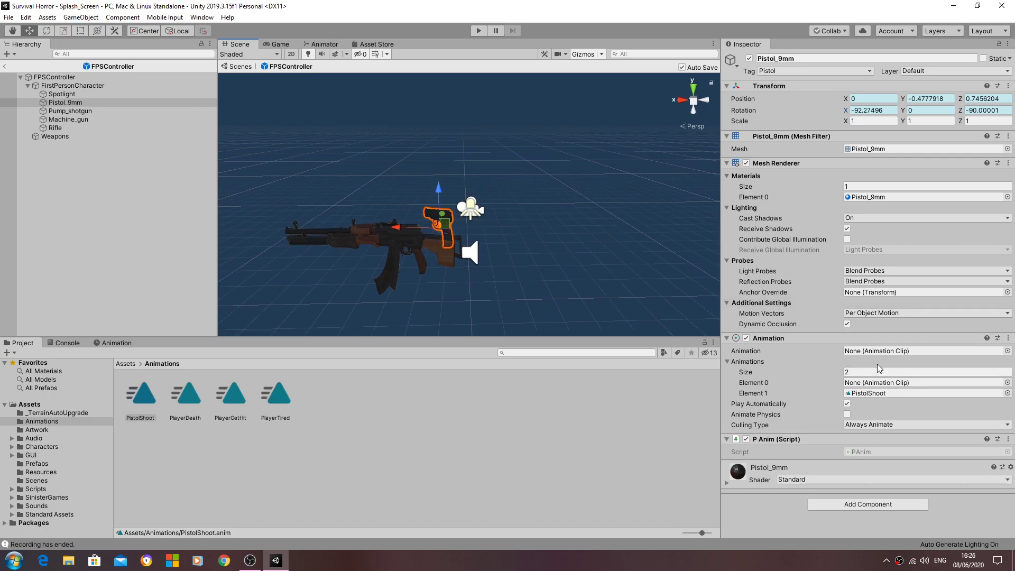
click(888, 373)
text(1)
key(Return)
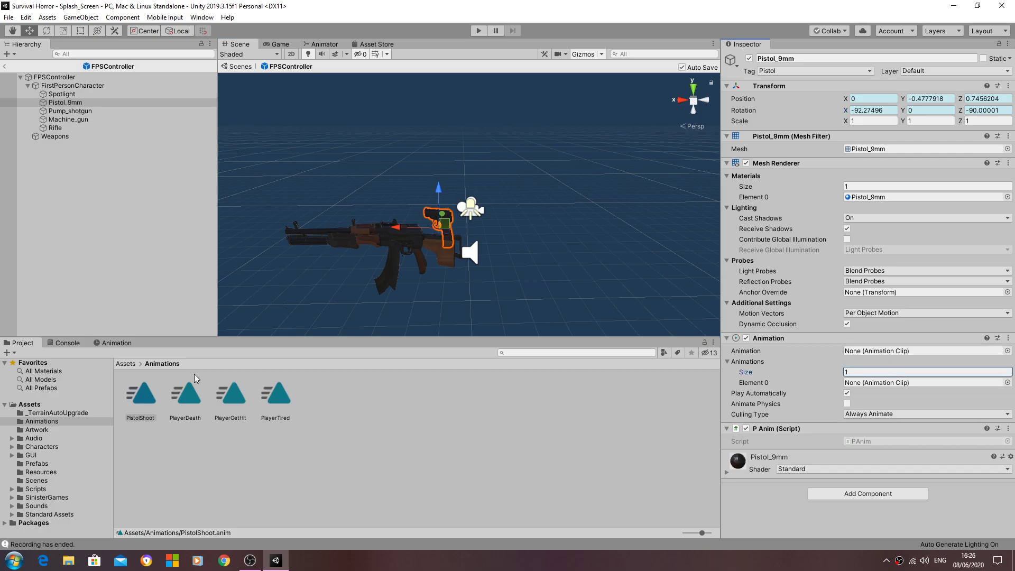
drag(140, 394, 871, 390)
click(79, 430)
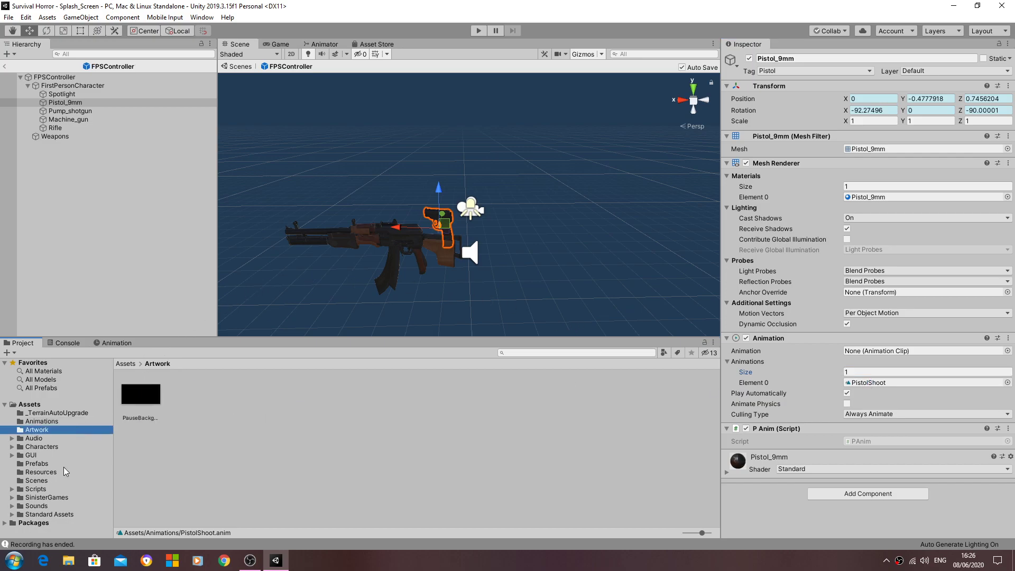
click(64, 464)
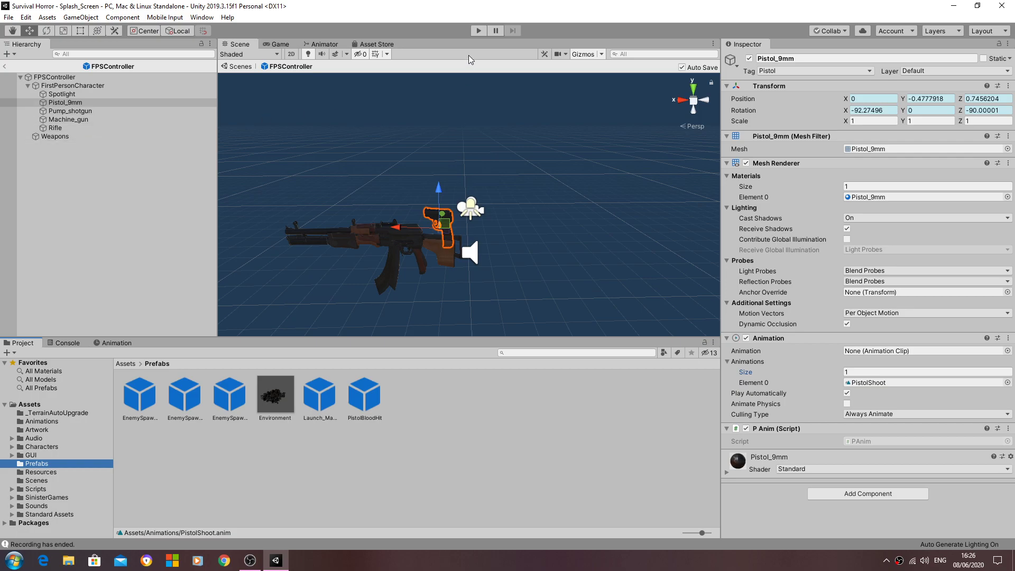
- Run the game, fire the pistol several times in the game world to test its shoot animation, and stop the game
click(479, 31)
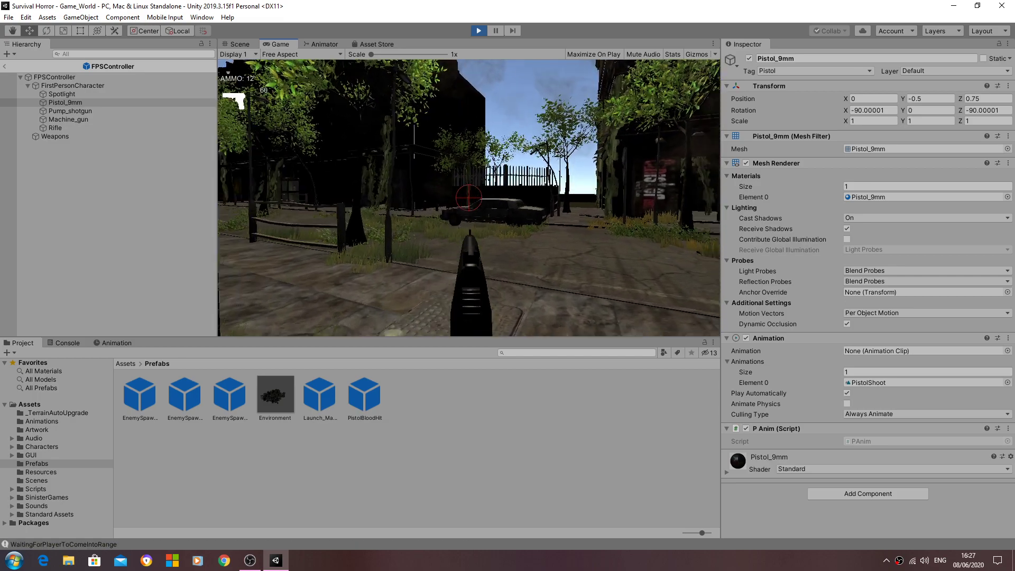
key(w)
click(469, 198)
click(469, 198)
click(468, 198)
click(469, 197)
click(469, 198)
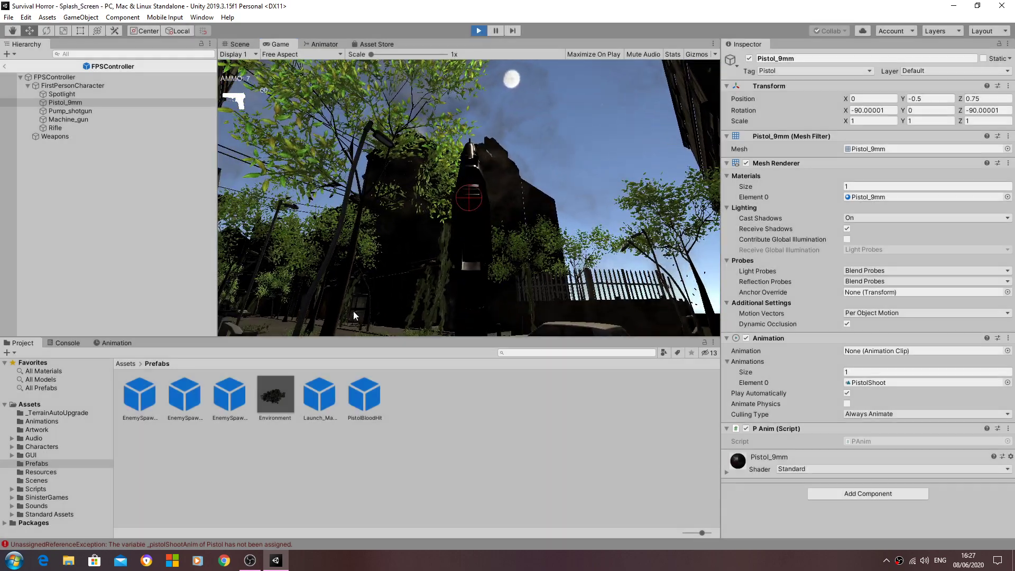
key(ctrl+p)
- Assign the PistolShoot clip to Pistol Shoot Anim in the Pistol script of the Weapons object
click(55, 137)
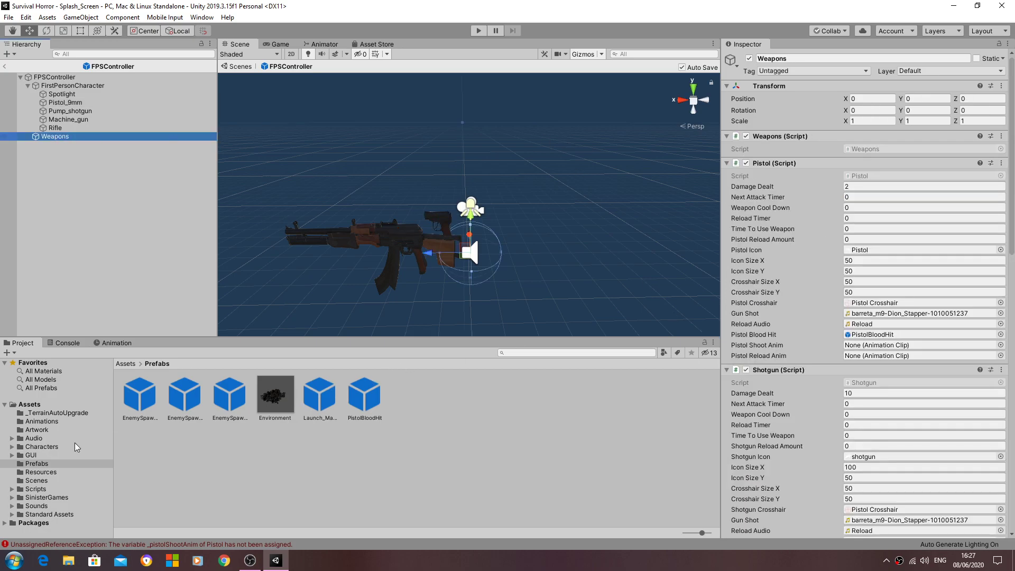
click(59, 421)
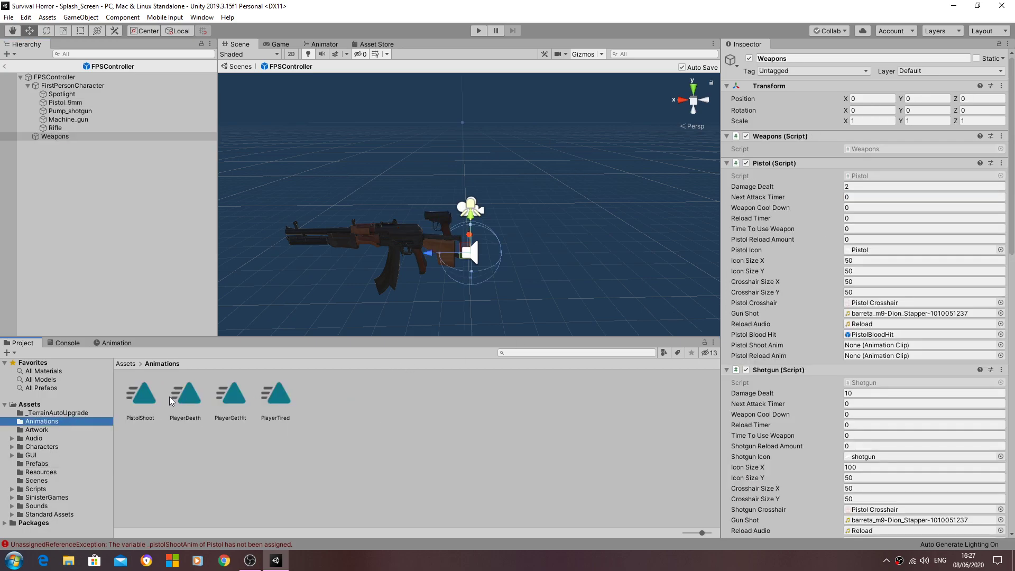
drag(154, 402, 873, 345)
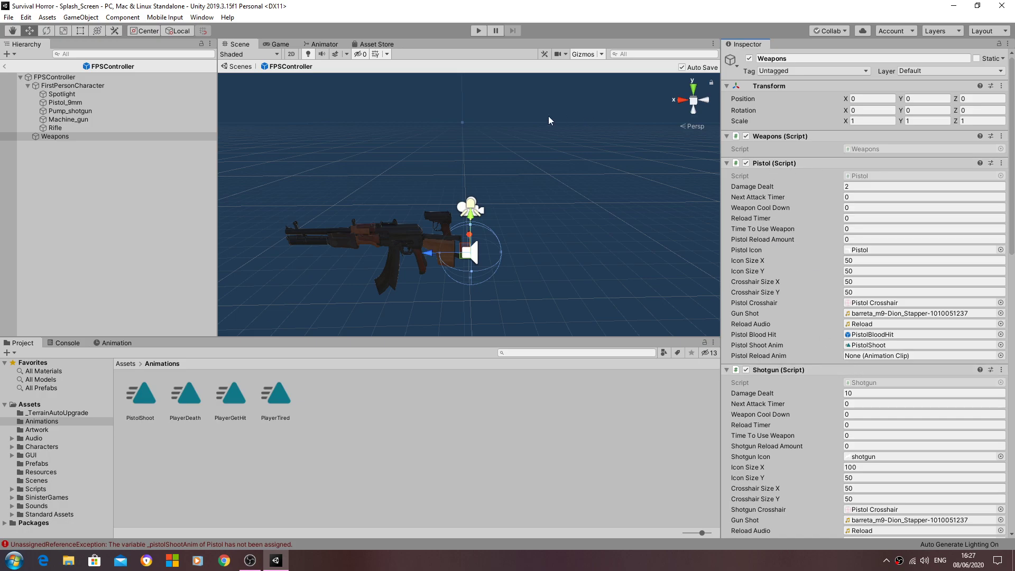
- Run the game, start a session from its main menu and equip the pistol in the game world
click(478, 32)
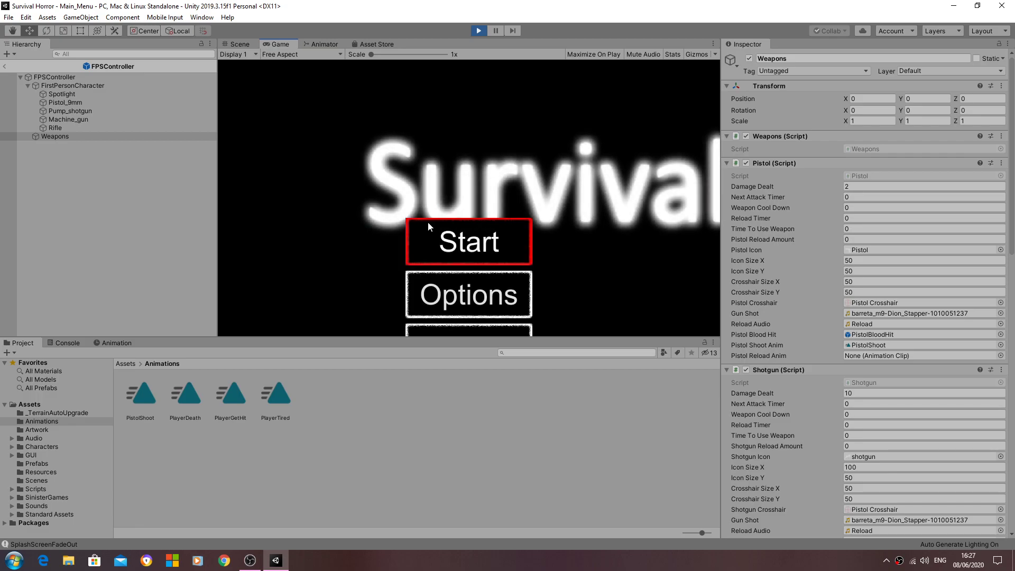
click(469, 241)
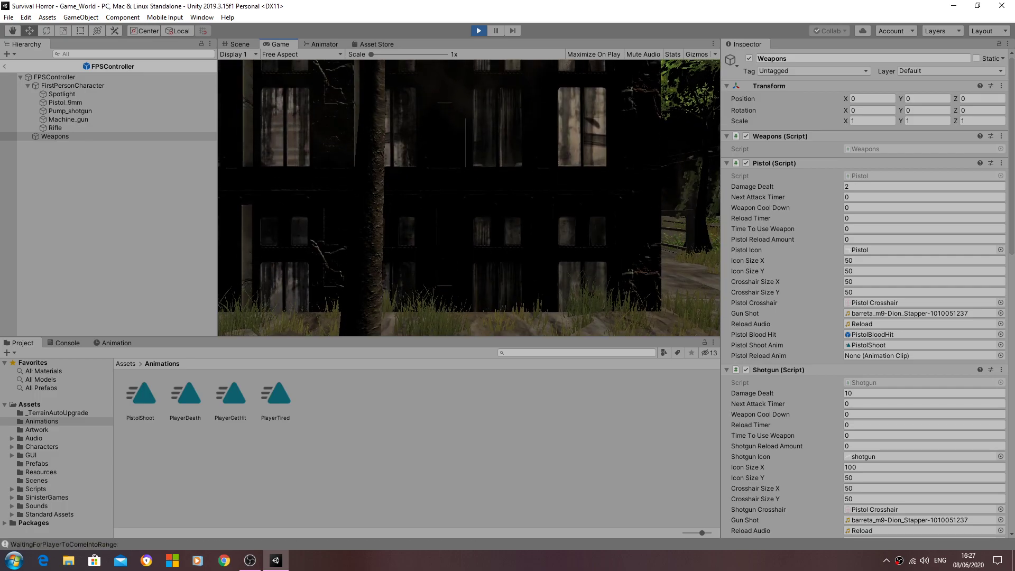
key(1)
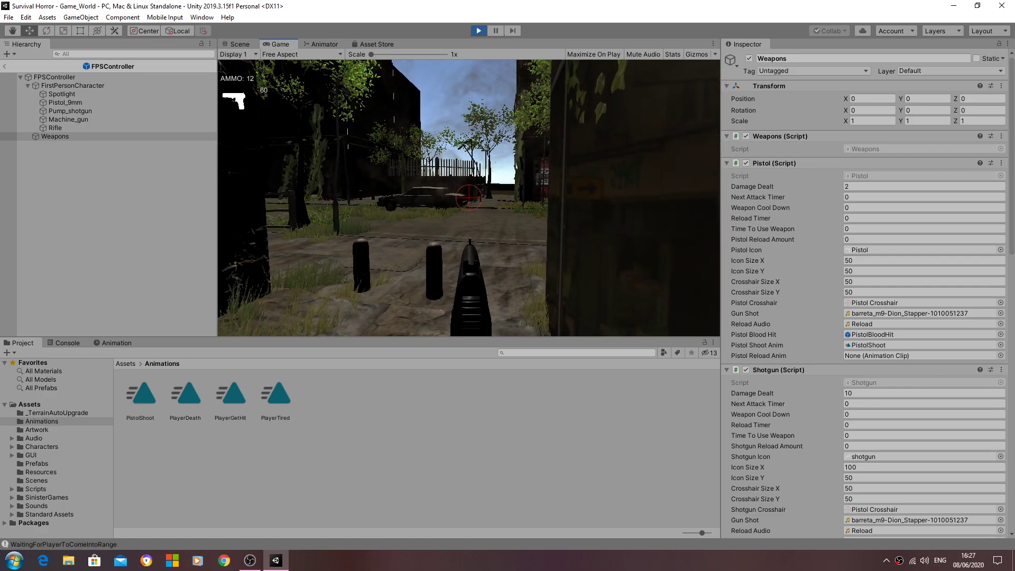
- Walk along the street firing the pistol repeatedly to test the PistolShoot recoil animation, and stop the game
key(w)
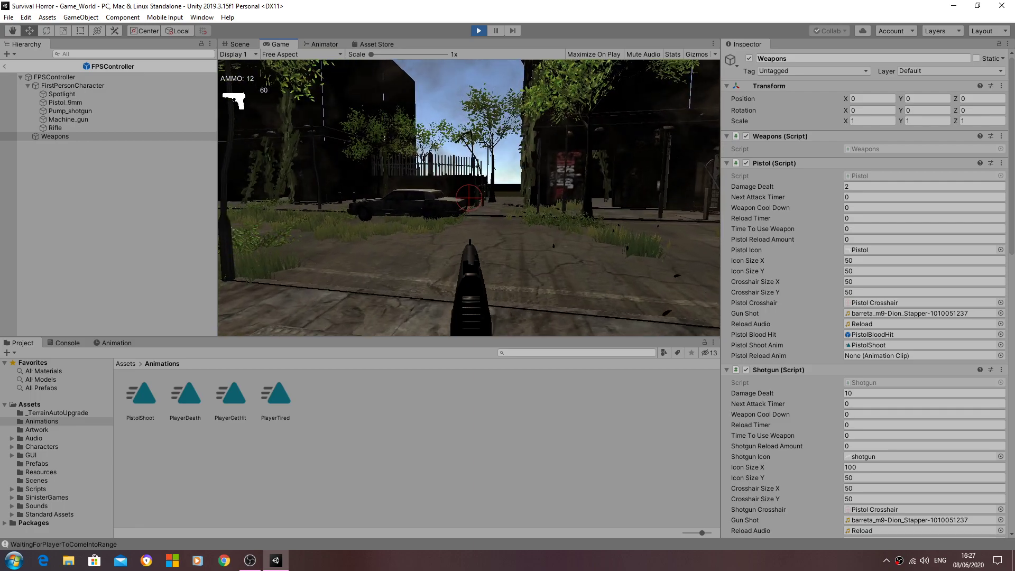
click(469, 198)
click(469, 197)
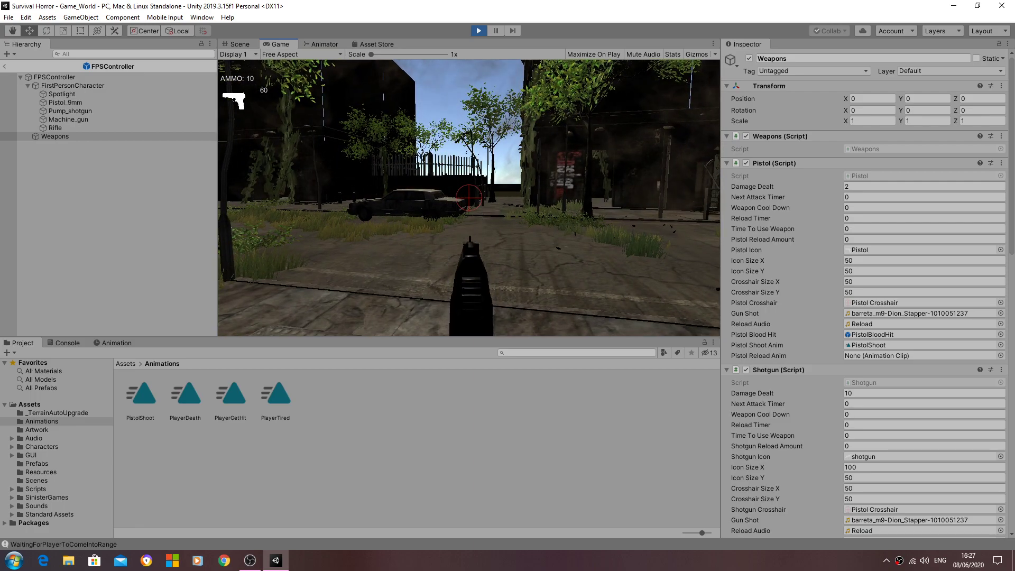
key(w)
click(469, 197)
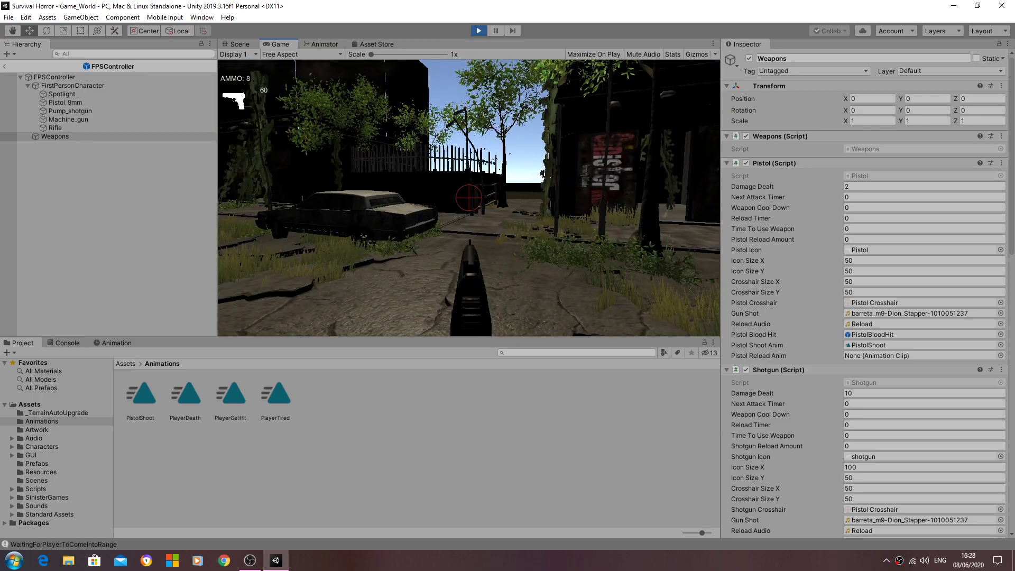
click(469, 197)
key(w)
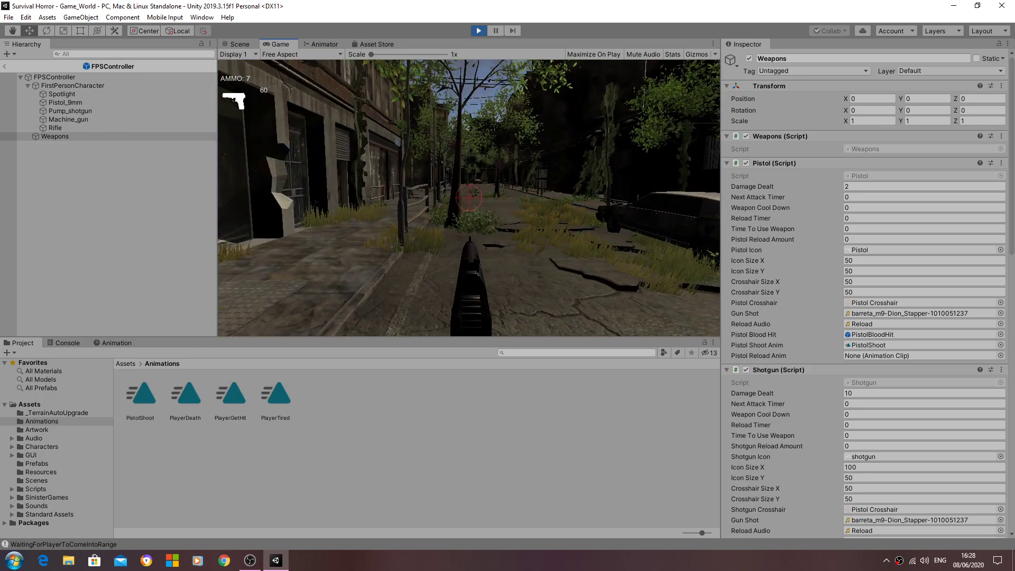
click(469, 197)
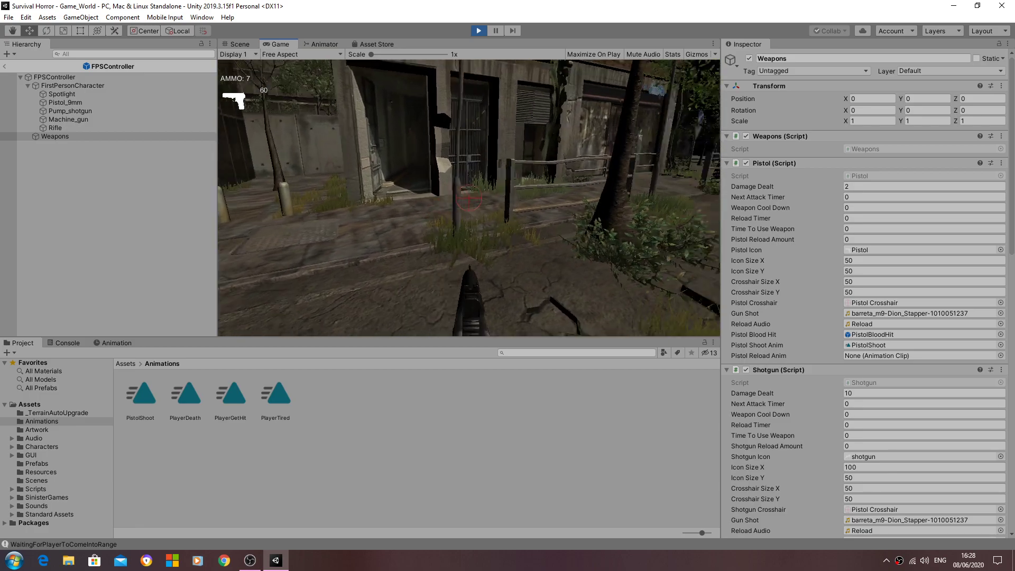
click(469, 197)
click(468, 197)
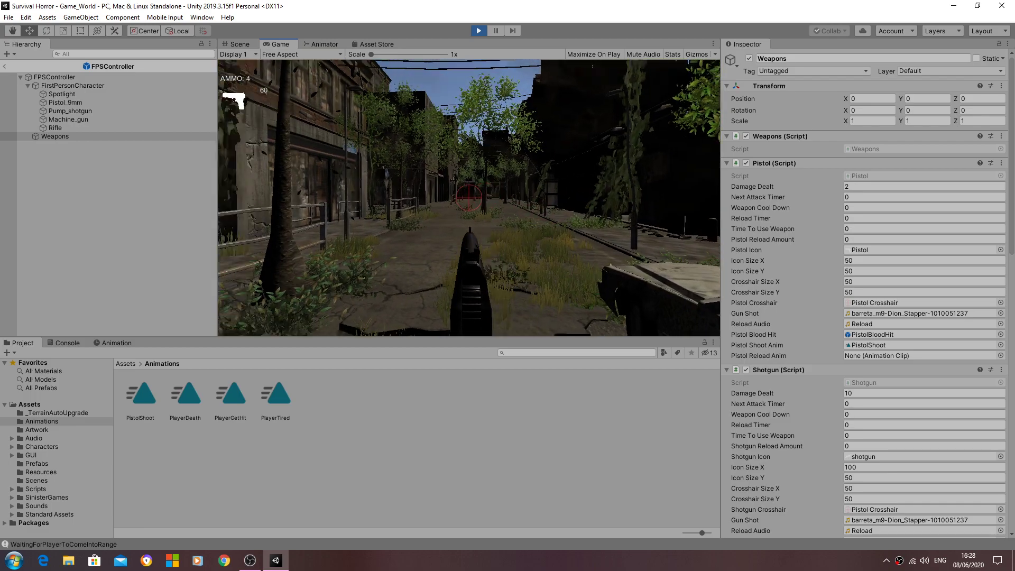
click(469, 197)
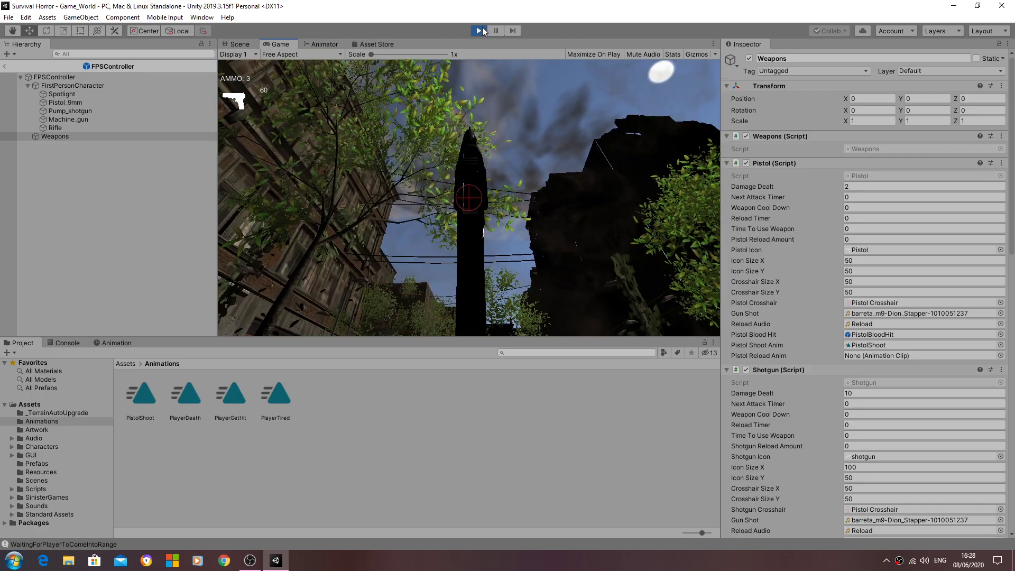
key(ctrl+p)
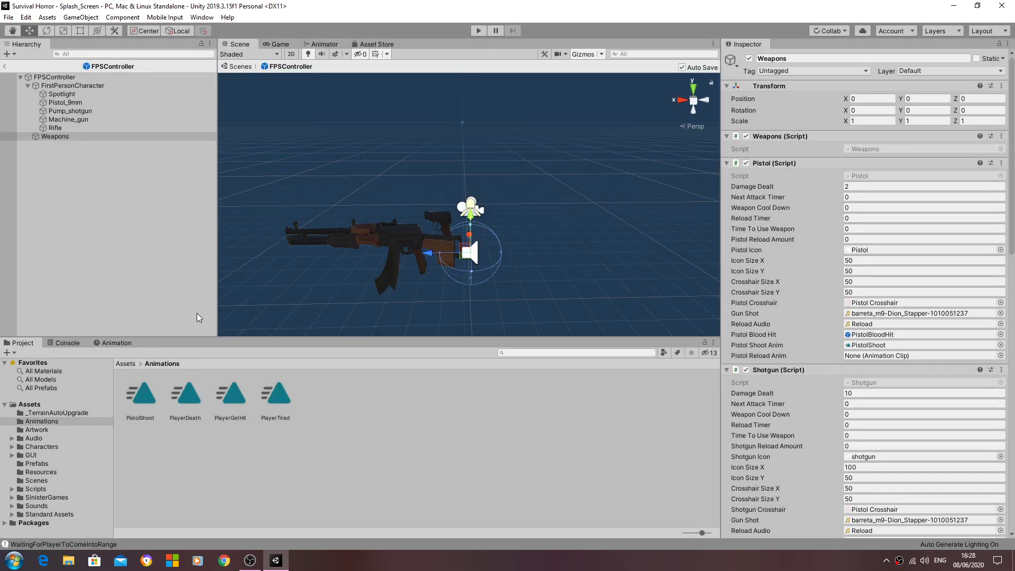
- Open the PistolShoot animation timeline for the Pistol_9mm object
click(136, 344)
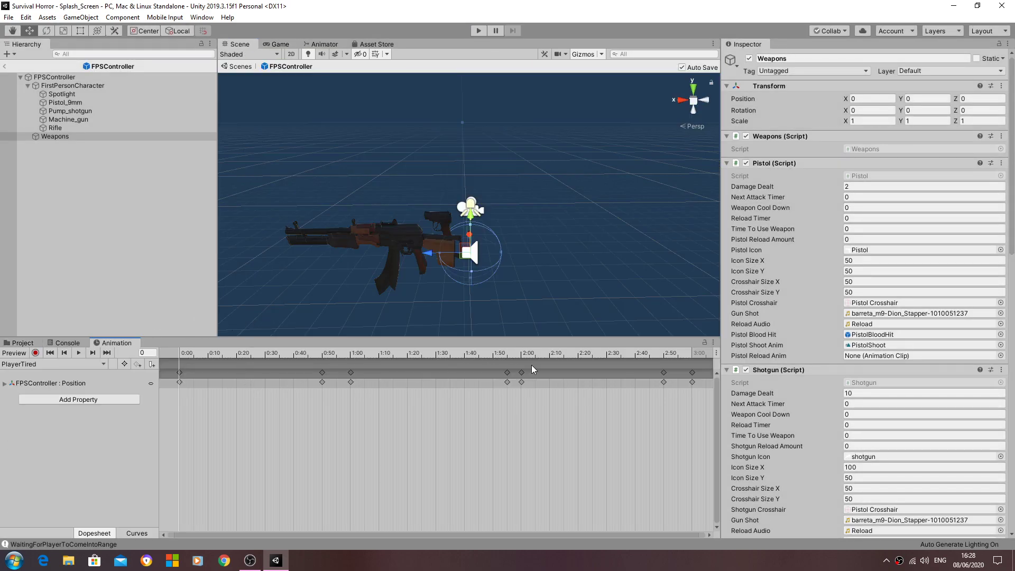
click(104, 103)
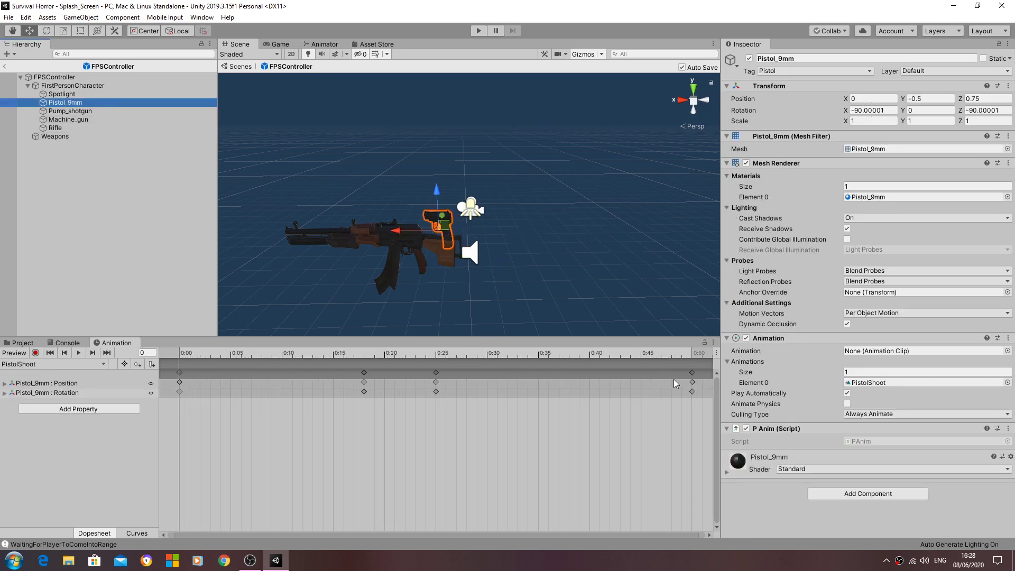